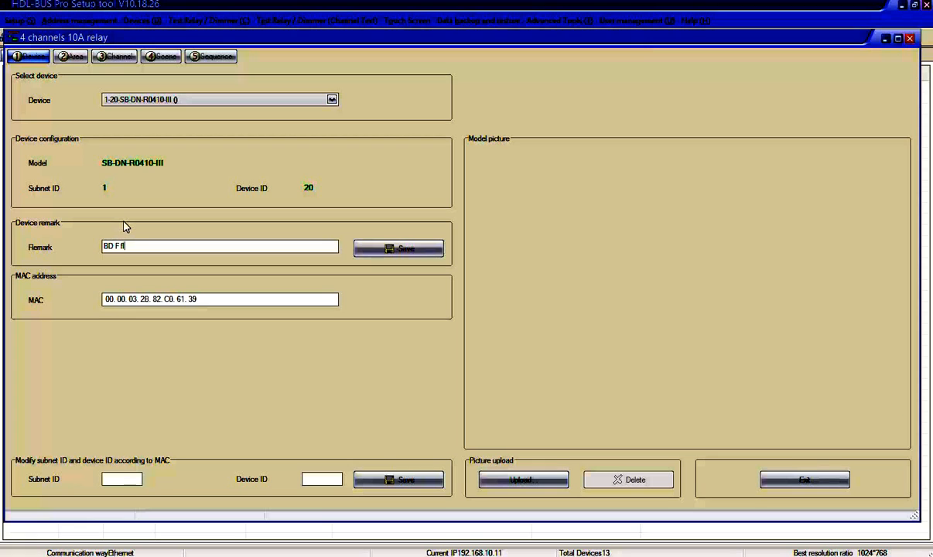
Step: Save the device remark as "BD F floor" and show the relay's channel list
{"action": "left_click", "coordinate": [379, 244]}
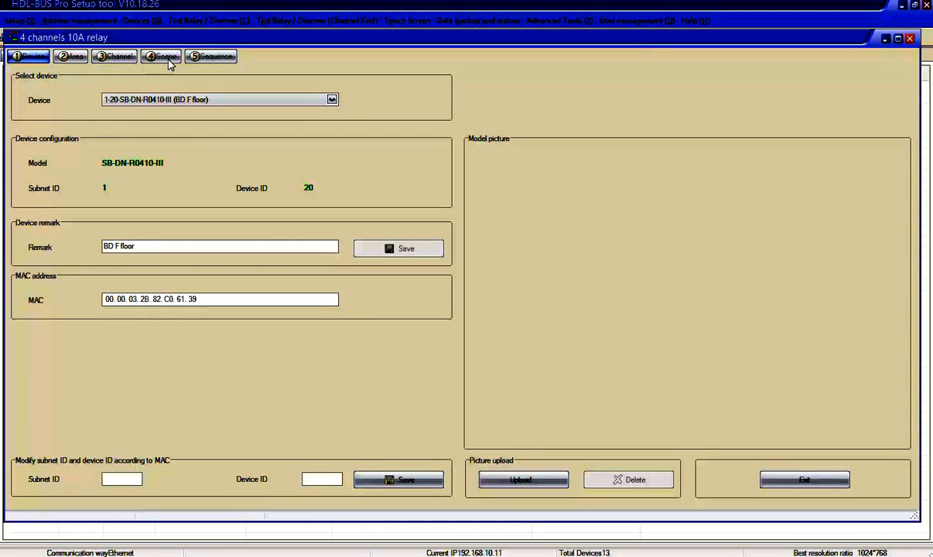
{"action": "left_click", "coordinate": [112, 58]}
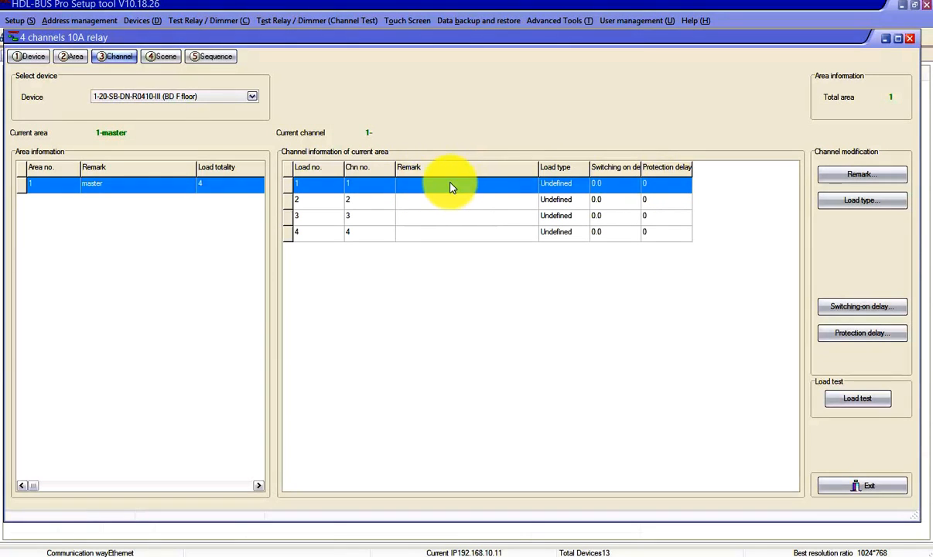
Step: Set the channel remarks to "fan" for channel 1 and "ligh1" for channel 2, and save them
{"action": "left_click", "coordinate": [427, 203]}
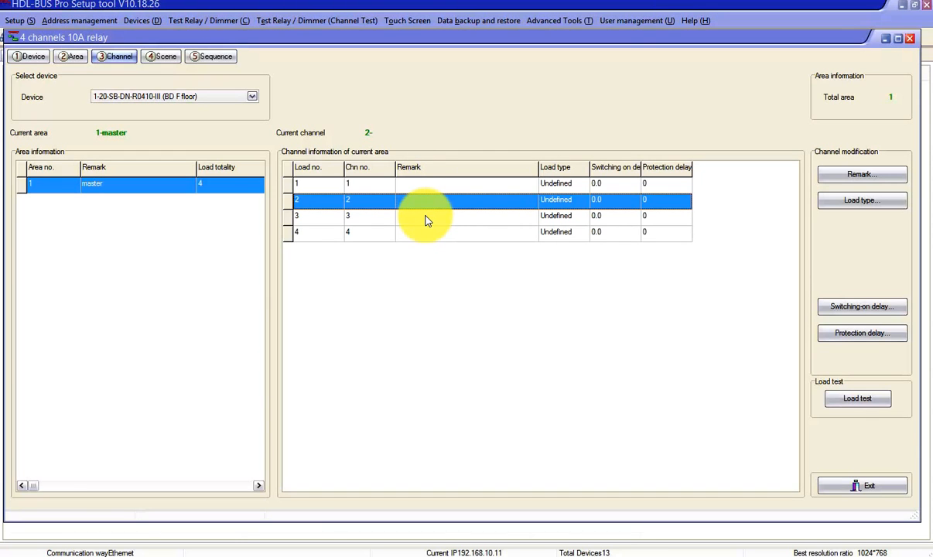
{"action": "left_click", "coordinate": [354, 189]}
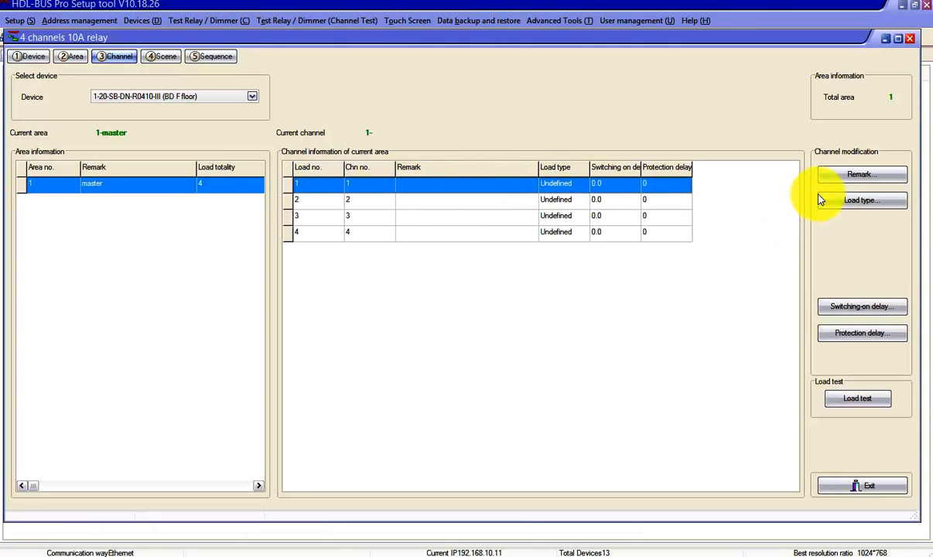
{"action": "left_click", "coordinate": [836, 176]}
{"action": "left_click", "coordinate": [519, 224]}
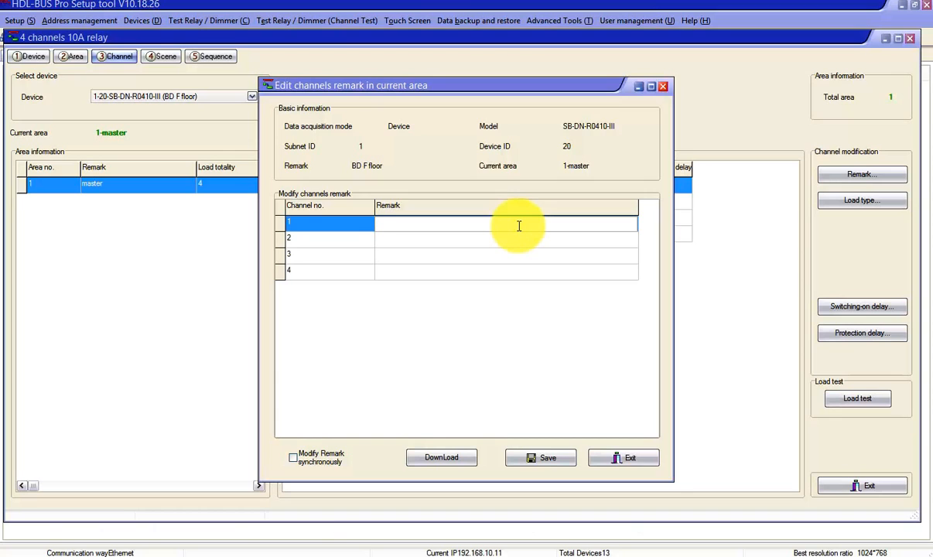
{"action": "left_click", "coordinate": [476, 237]}
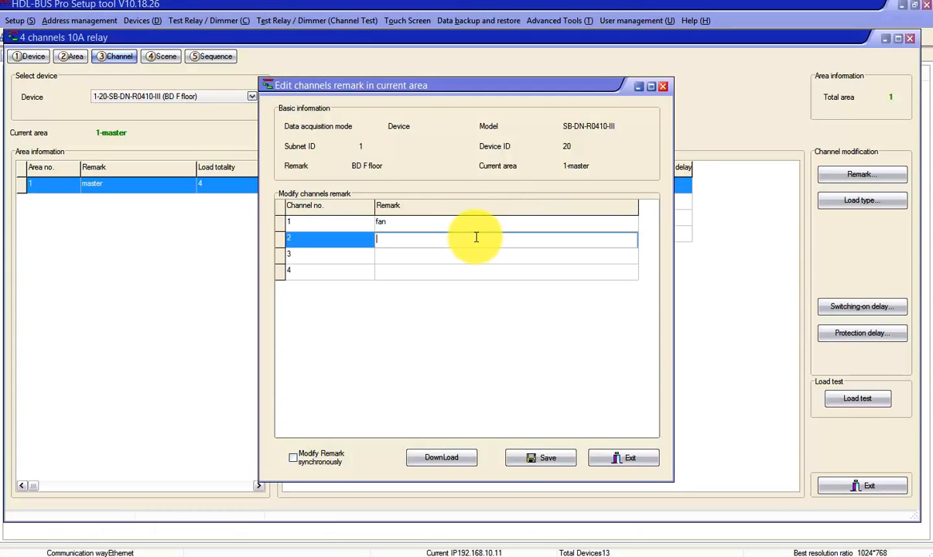
{"action": "type", "text": "ligh1"}
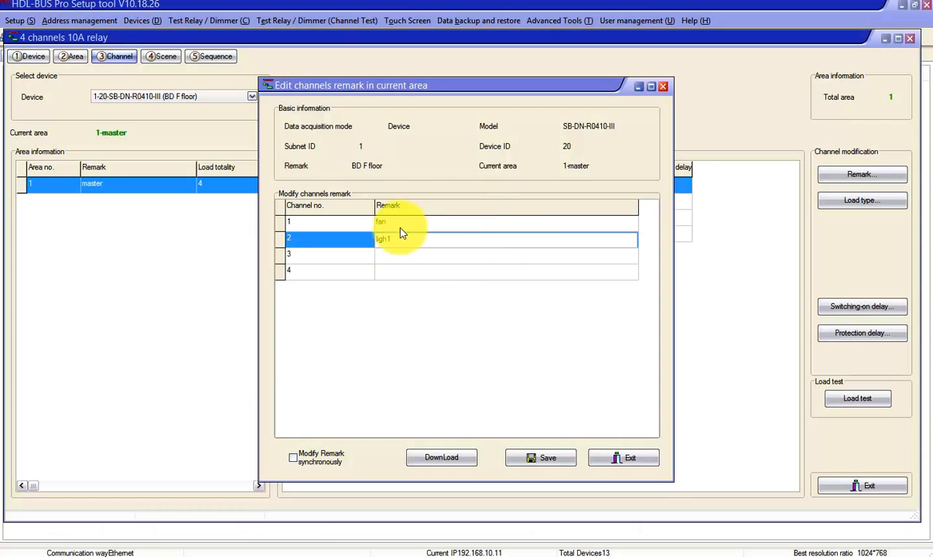
{"action": "left_click", "coordinate": [551, 456]}
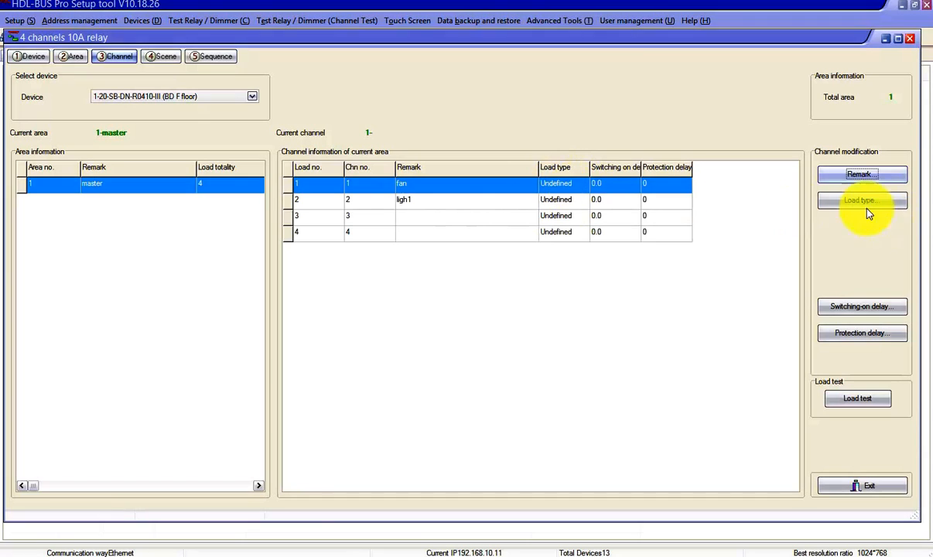
Step: Review the load types available for the fan channel and leave the load type editor without saving
{"action": "left_click", "coordinate": [839, 201]}
{"action": "left_click", "coordinate": [479, 217]}
{"action": "left_click", "coordinate": [477, 216]}
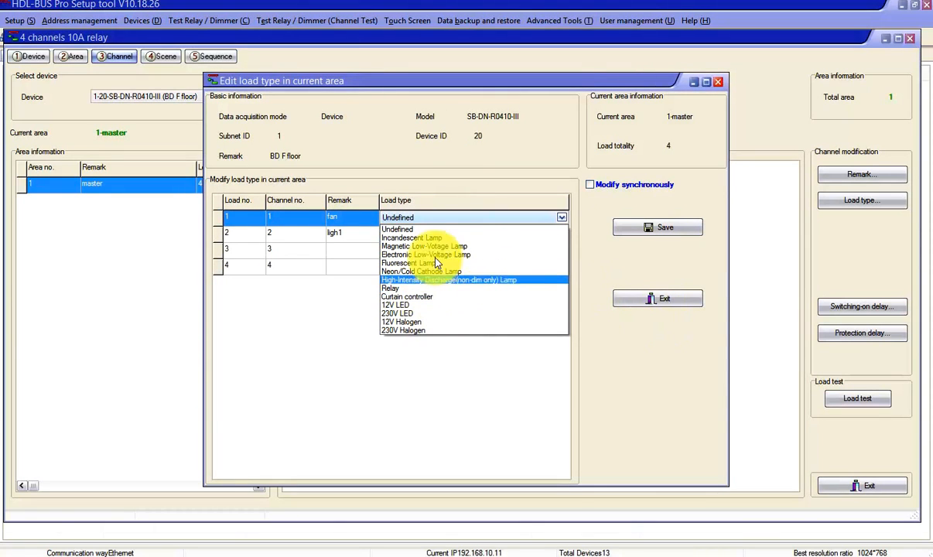
{"action": "left_click", "coordinate": [648, 300]}
{"action": "left_click", "coordinate": [648, 302]}
{"action": "left_click", "coordinate": [611, 188]}
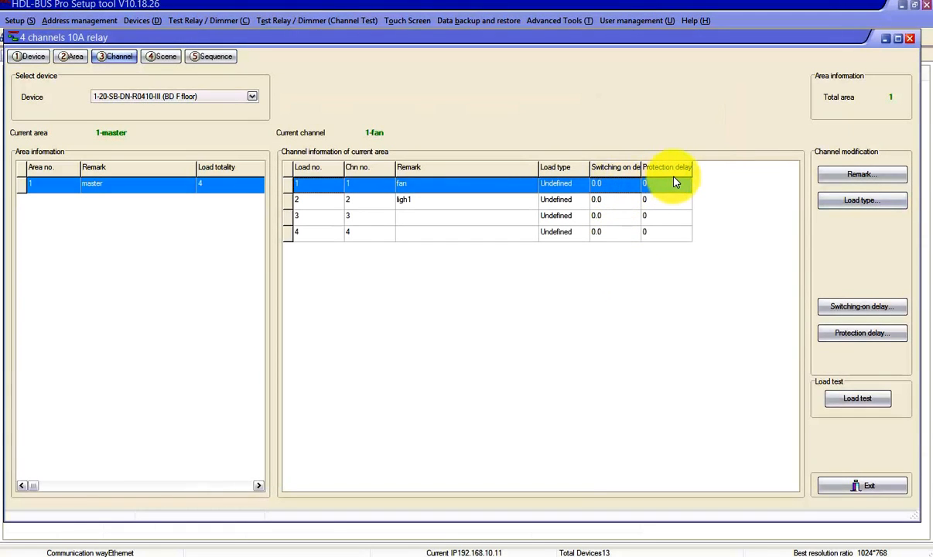
Step: Inspect the switching-on delay fields of the fan channel and leave the editor without saving
{"action": "left_click", "coordinate": [849, 310]}
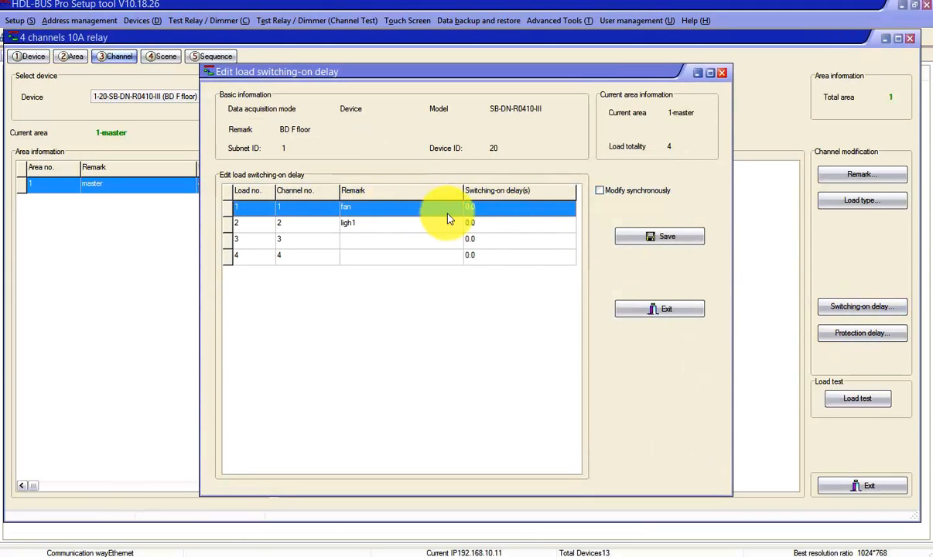
{"action": "left_click", "coordinate": [533, 208]}
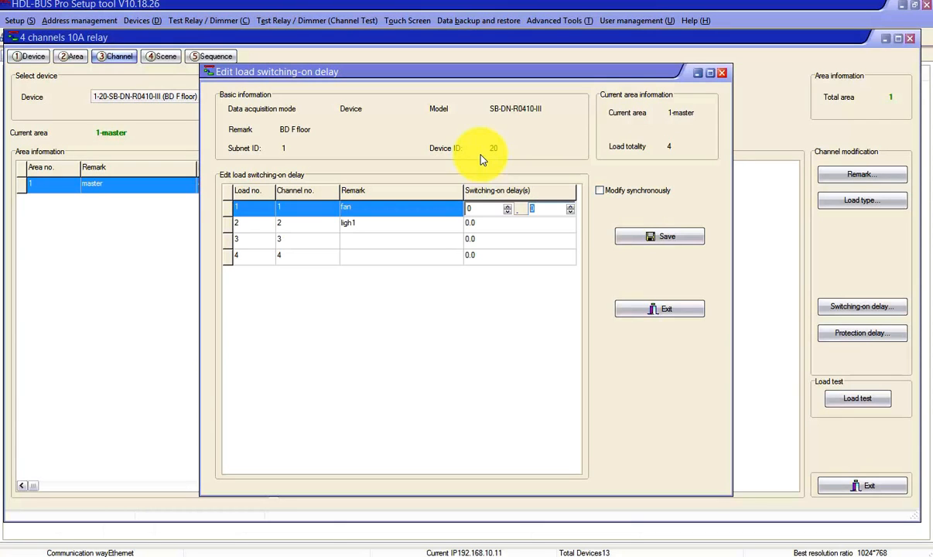
{"action": "left_click", "coordinate": [639, 309]}
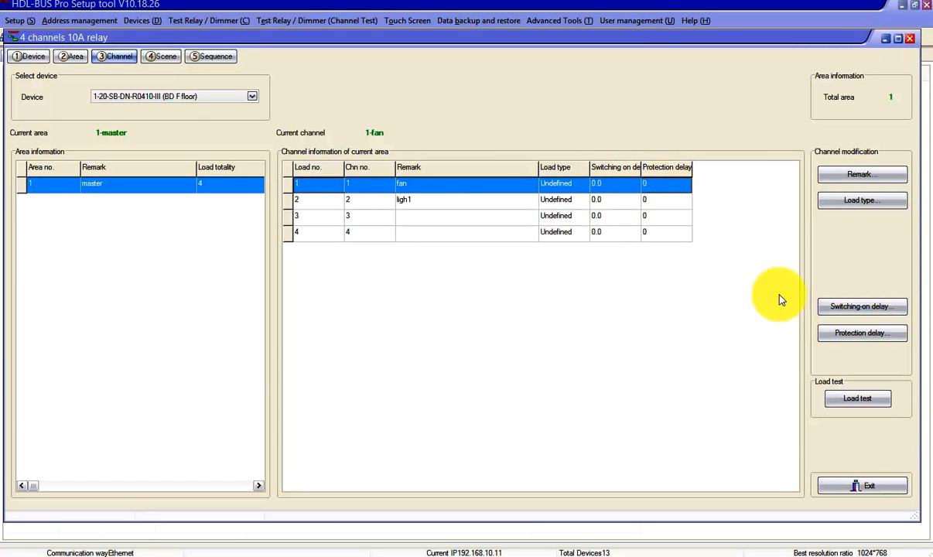
Step: Inspect the protective delay setting of the fan channel
{"action": "left_click", "coordinate": [848, 337]}
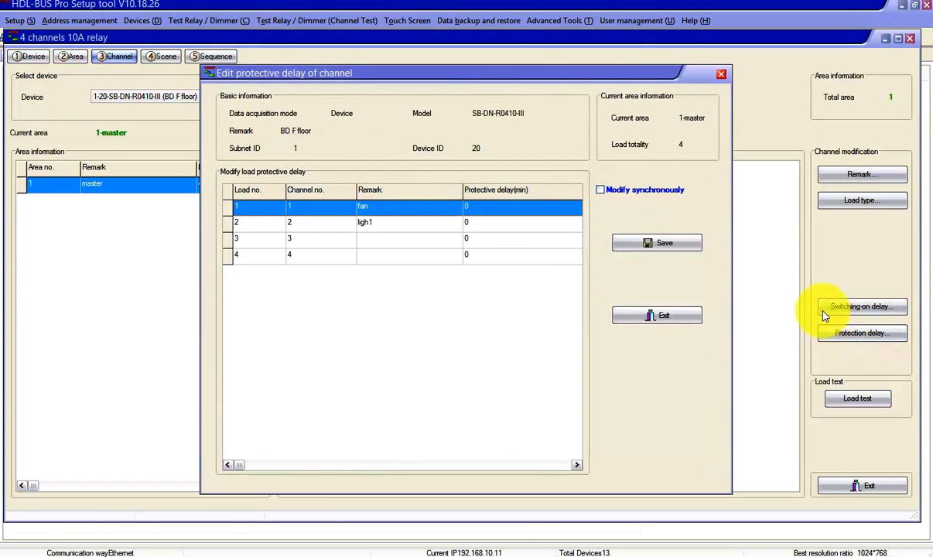
{"action": "left_click", "coordinate": [524, 209]}
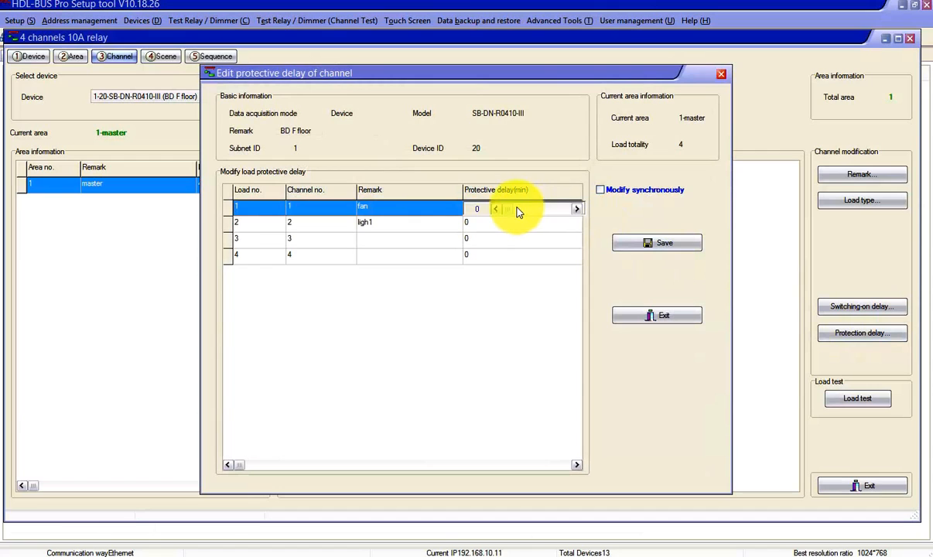
{"action": "mouse_move", "coordinate": [510, 207]}
{"action": "left_mouse_down"}
{"action": "mouse_move", "coordinate": [525, 216]}
{"action": "mouse_move", "coordinate": [517, 212]}
{"action": "left_mouse_up"}
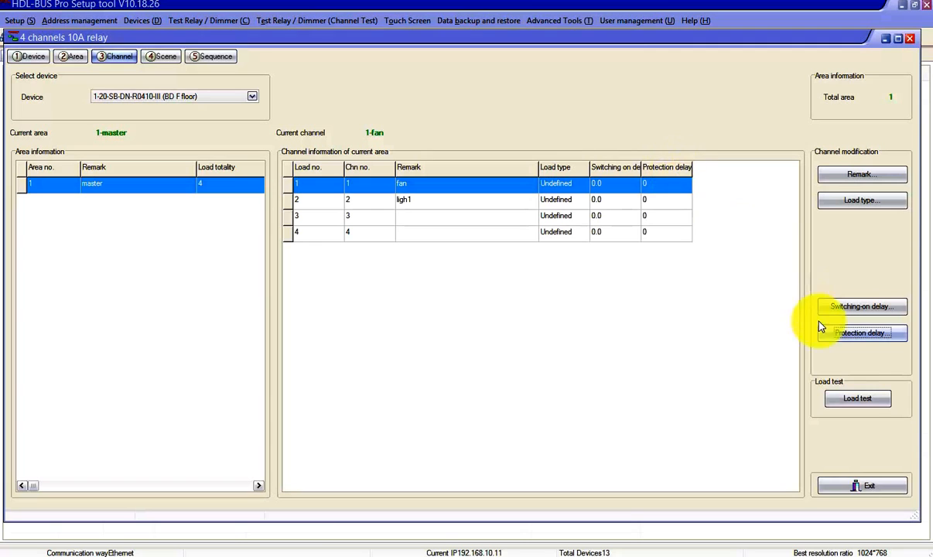
Step: Look over the load test options with channel number 1 entered for device 20, and close the test window
{"action": "left_click", "coordinate": [860, 399]}
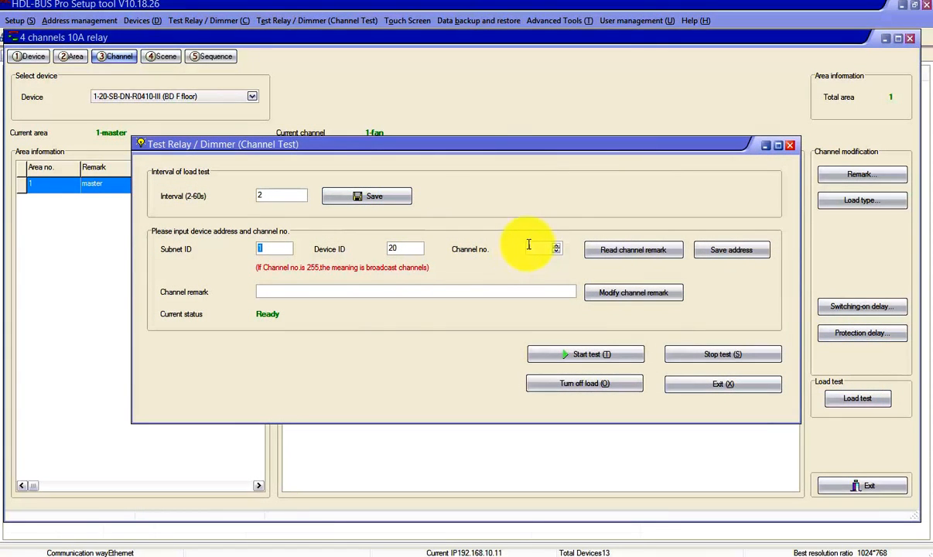
{"action": "left_click", "coordinate": [530, 249]}
{"action": "type", "text": "1"}
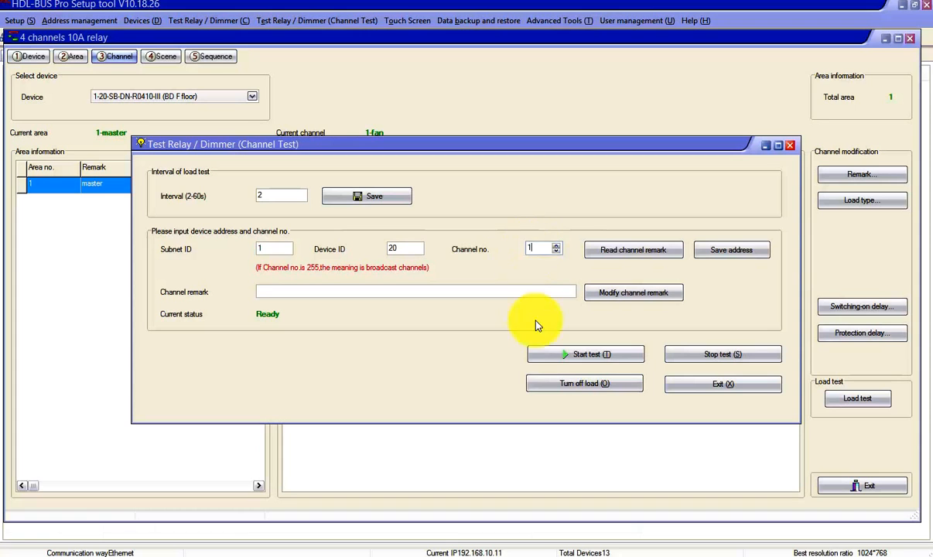
{"action": "left_click", "coordinate": [670, 384]}
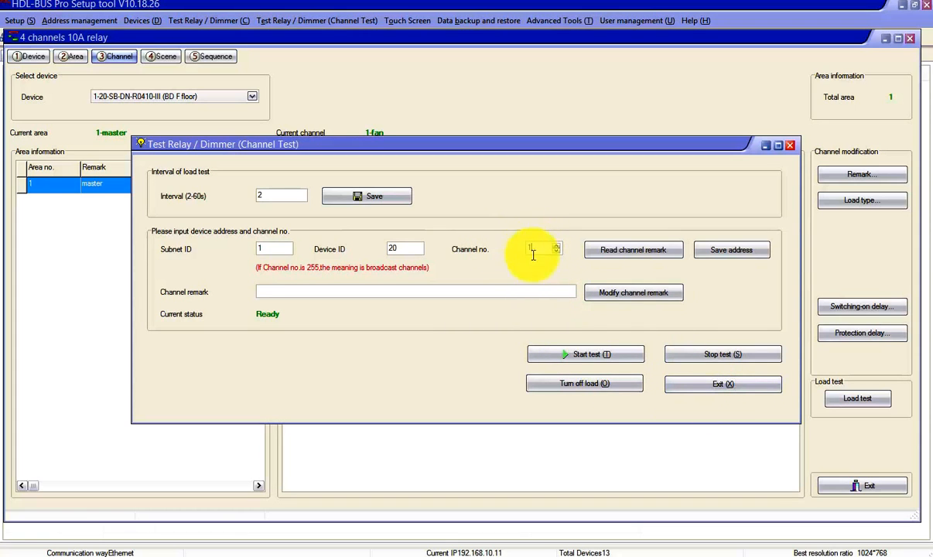
{"action": "left_click", "coordinate": [576, 356]}
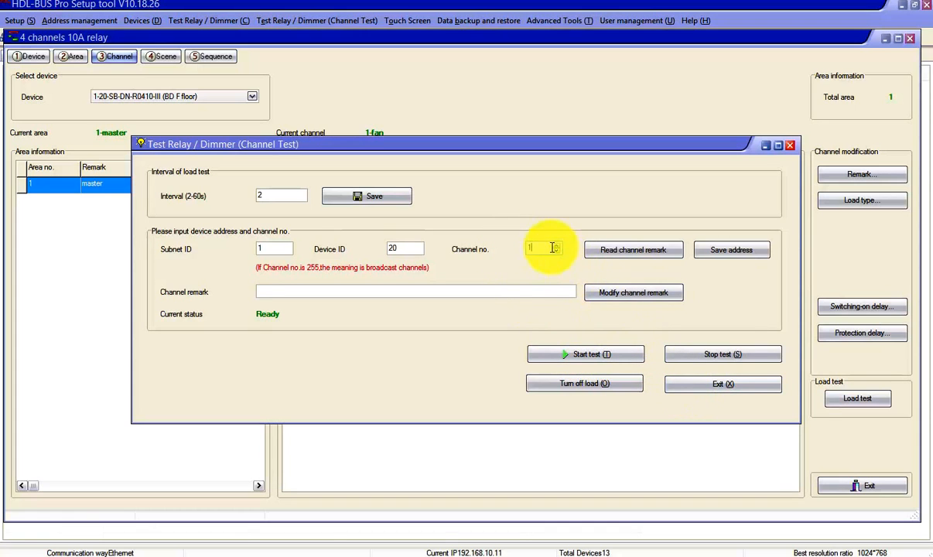
{"action": "left_click", "coordinate": [696, 386]}
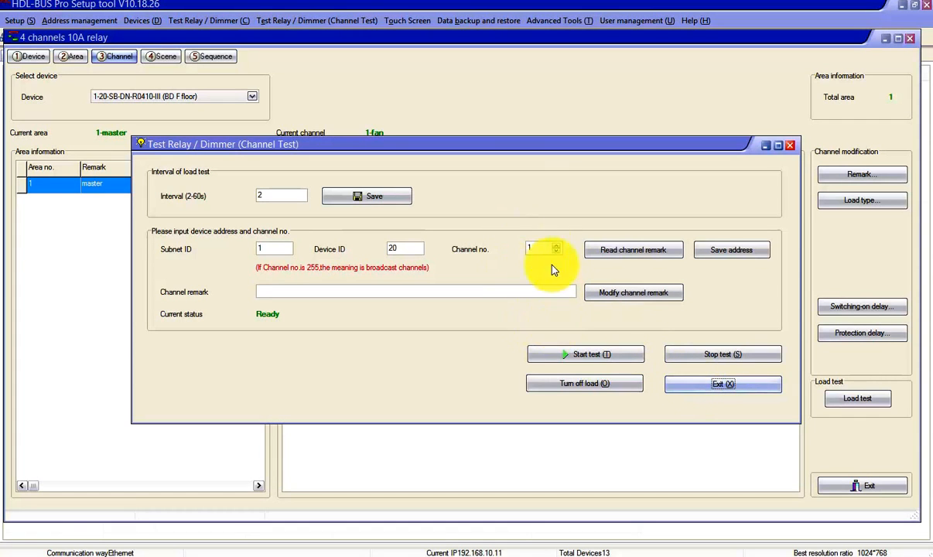
{"action": "left_click", "coordinate": [706, 386]}
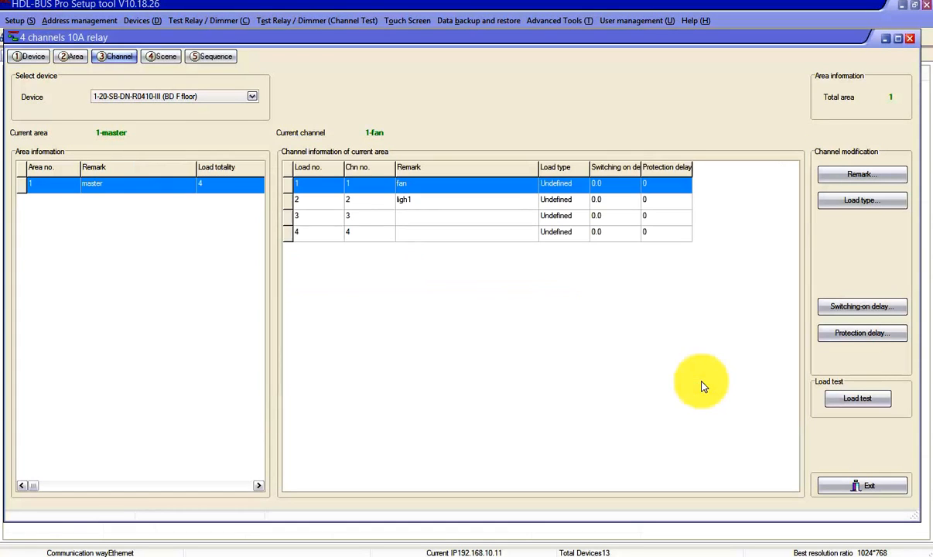
Step: Show the relay's scenes and extend the listed scene range to 0 through 8
{"action": "left_click", "coordinate": [151, 59]}
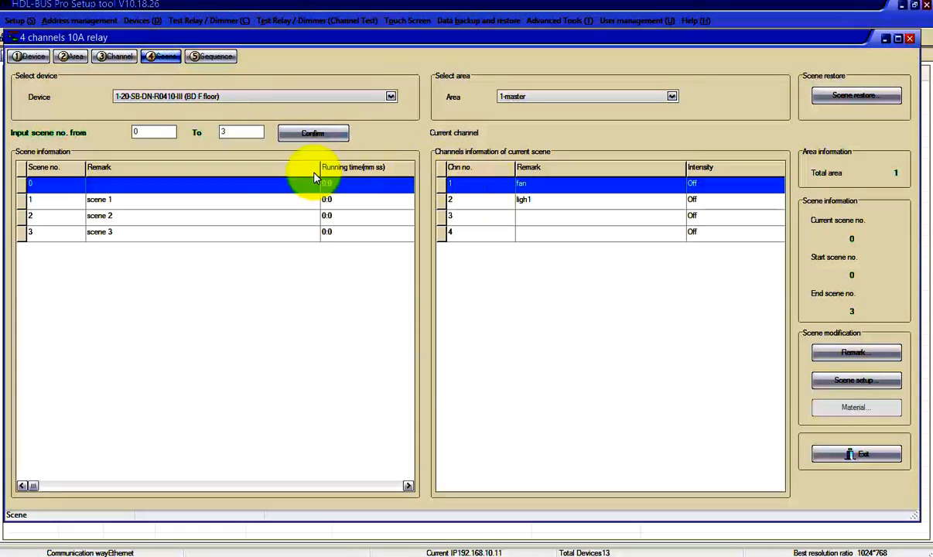
{"action": "left_click", "coordinate": [226, 132]}
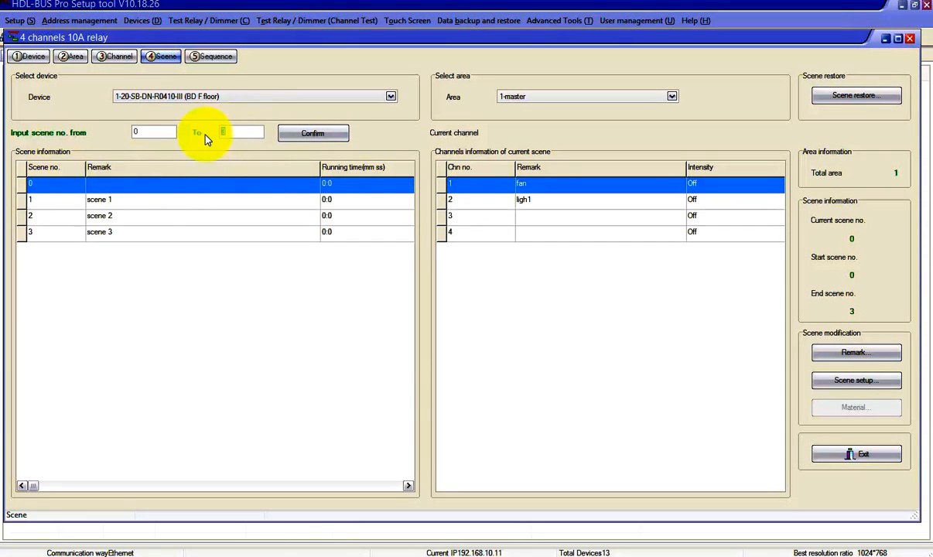
{"action": "type", "text": "10"}
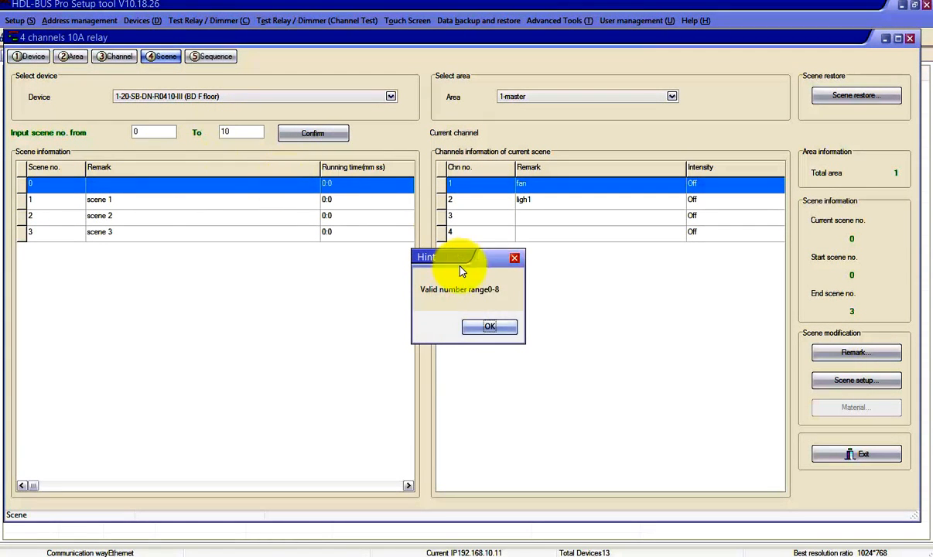
{"action": "left_click", "coordinate": [490, 326]}
{"action": "type", "text": "8"}
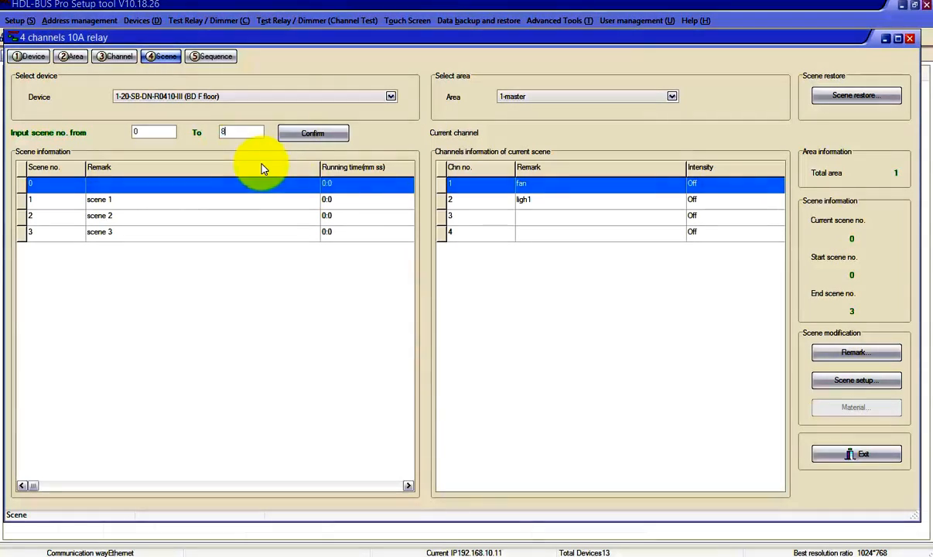
{"action": "left_click", "coordinate": [312, 133]}
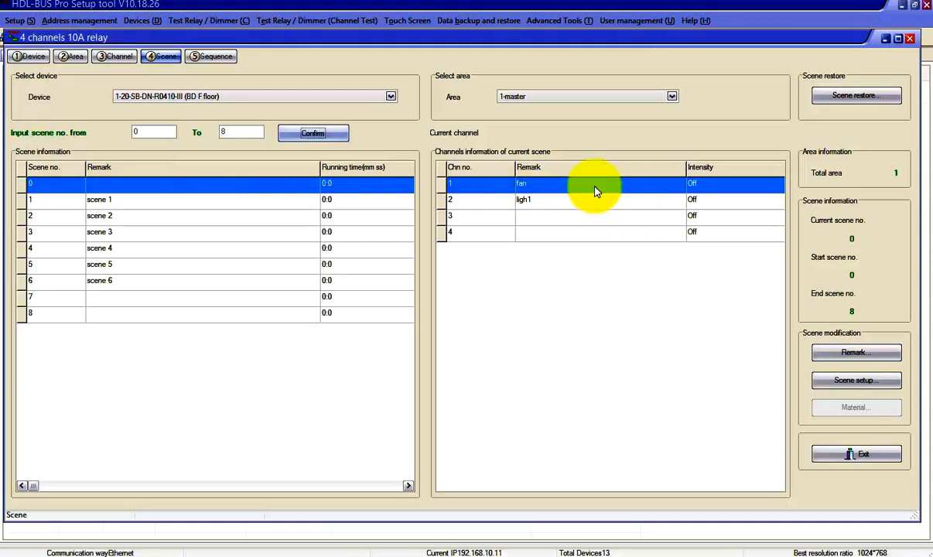
Step: In the setup of scene 1, set the on/off status of channels 2, 3 and 4 to On
{"action": "left_click", "coordinate": [121, 202]}
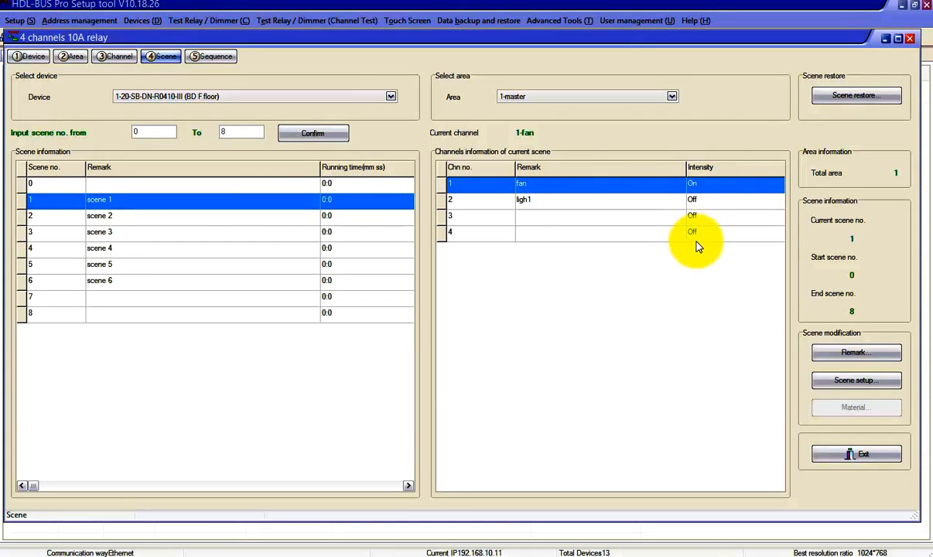
{"action": "double_click", "coordinate": [558, 188]}
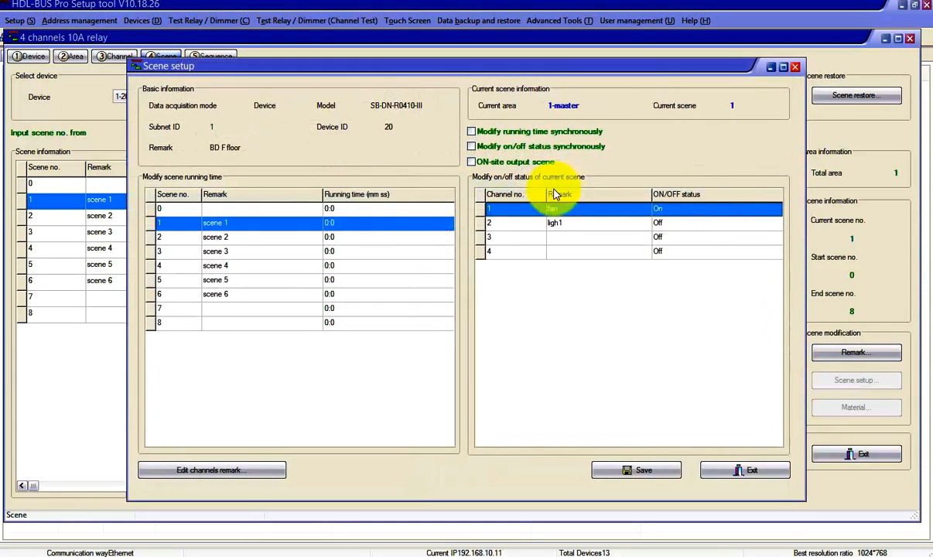
{"action": "left_click", "coordinate": [657, 222]}
{"action": "left_click", "coordinate": [687, 225]}
{"action": "left_click", "coordinate": [657, 244]}
{"action": "left_click", "coordinate": [657, 237]}
{"action": "left_click", "coordinate": [658, 238]}
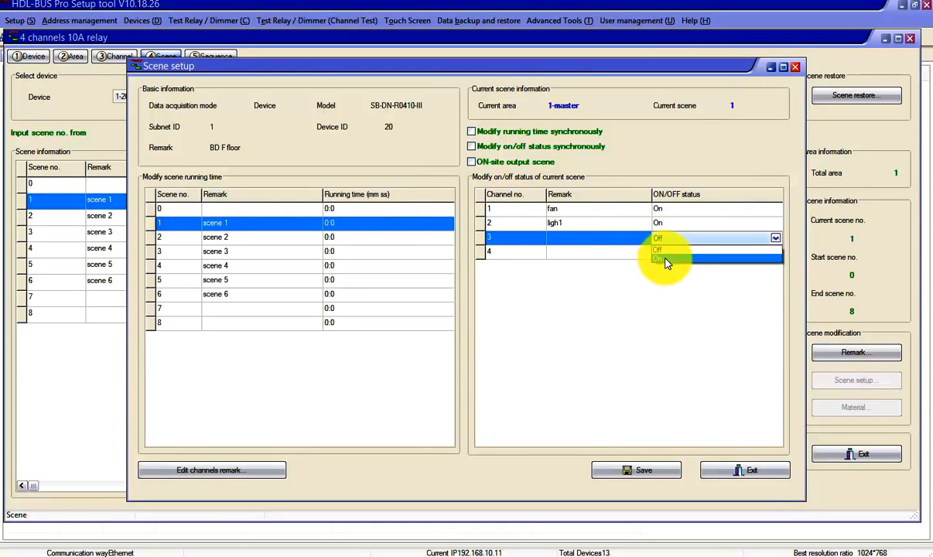
{"action": "left_click", "coordinate": [667, 262]}
{"action": "left_click", "coordinate": [662, 252]}
{"action": "left_click", "coordinate": [664, 253]}
{"action": "left_click", "coordinate": [665, 276]}
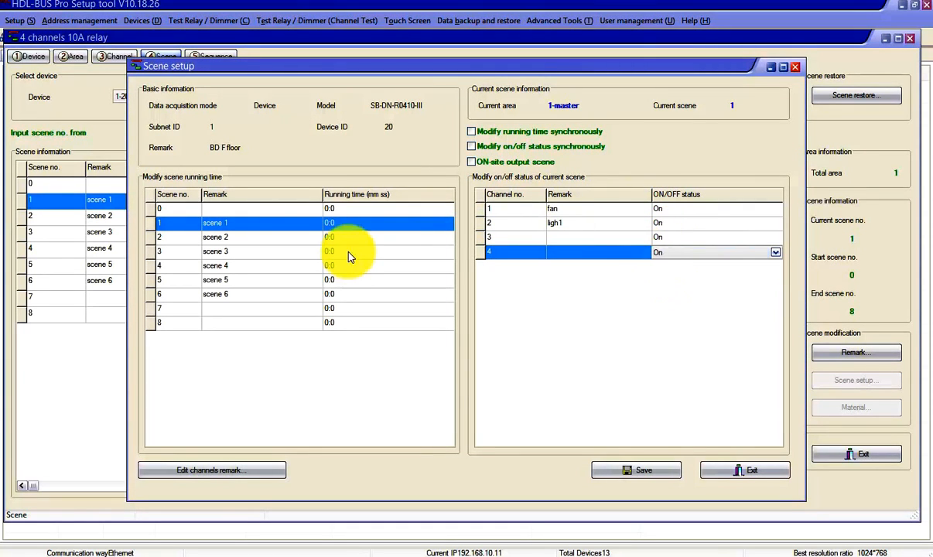
Step: In the setup of scene 3, set the on/off status of channels 2 and 3 to Off
{"action": "left_click", "coordinate": [274, 239]}
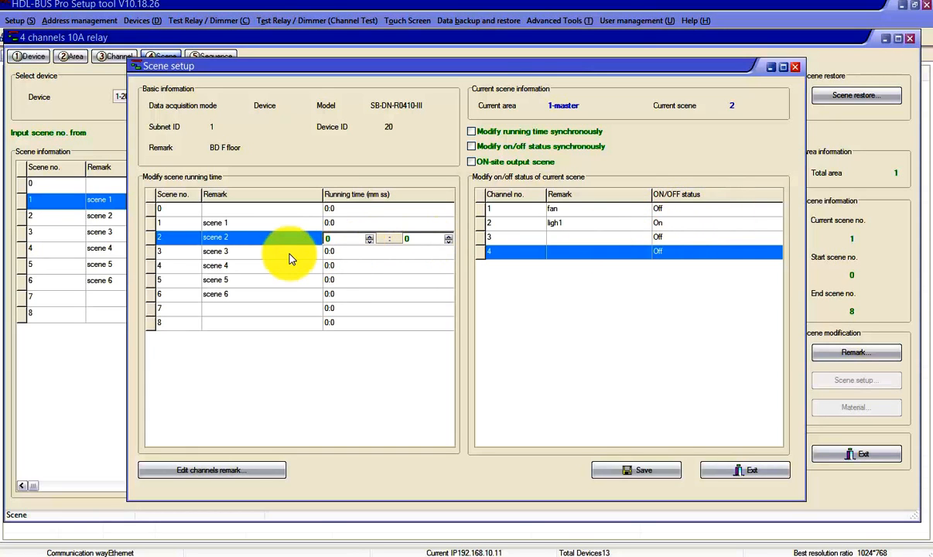
{"action": "left_click", "coordinate": [291, 255]}
{"action": "left_click", "coordinate": [658, 209]}
{"action": "left_click", "coordinate": [669, 227]}
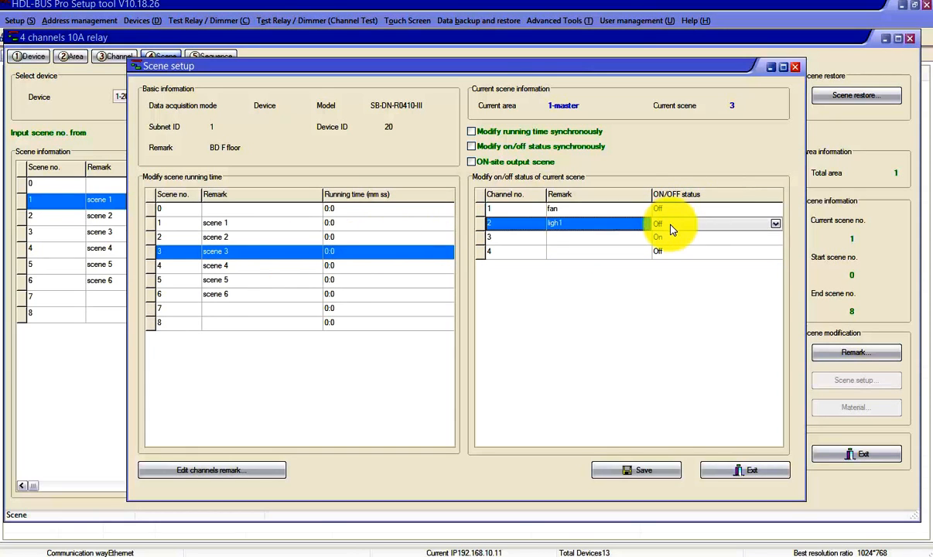
{"action": "left_click", "coordinate": [659, 226]}
{"action": "left_click", "coordinate": [667, 242]}
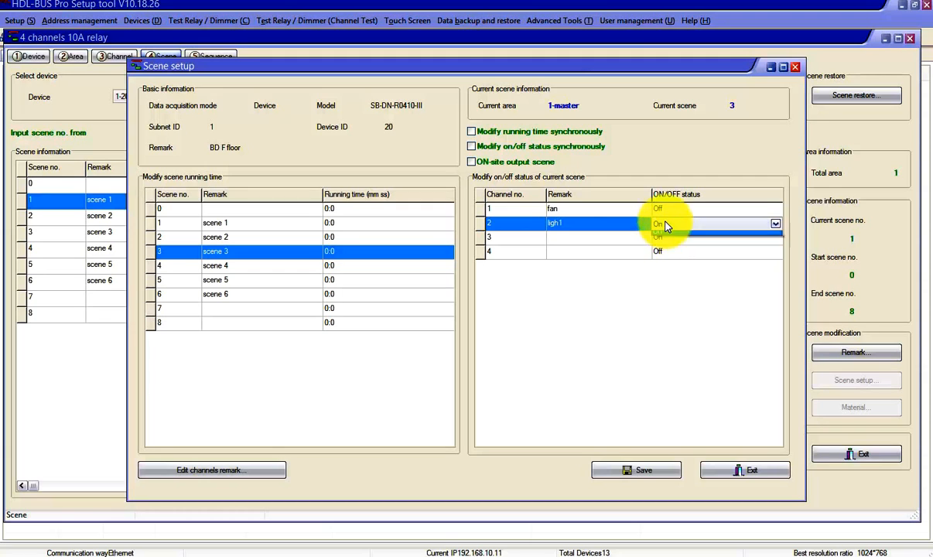
{"action": "left_click", "coordinate": [663, 238]}
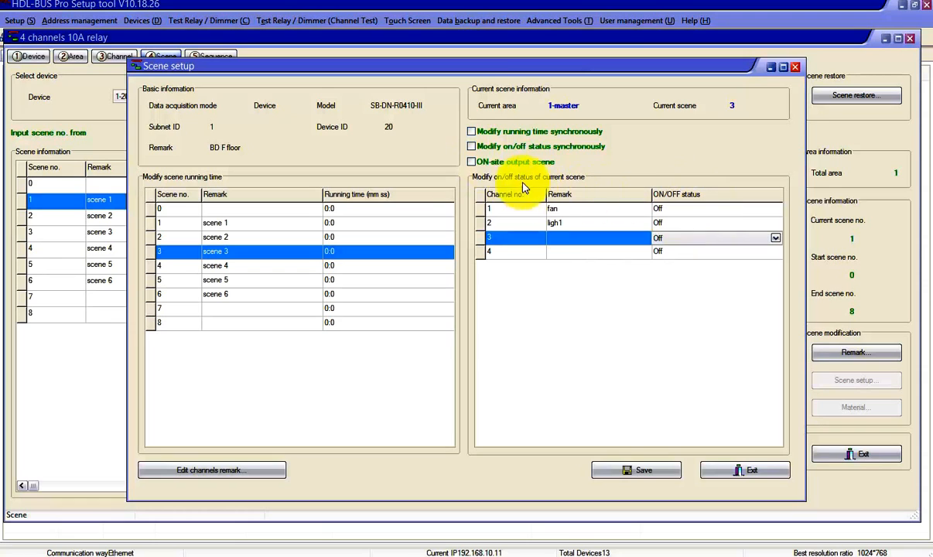
Step: Look over the running times of scenes 0 and 1 and leave the scene setup without saving the changes
{"action": "left_click", "coordinate": [406, 209]}
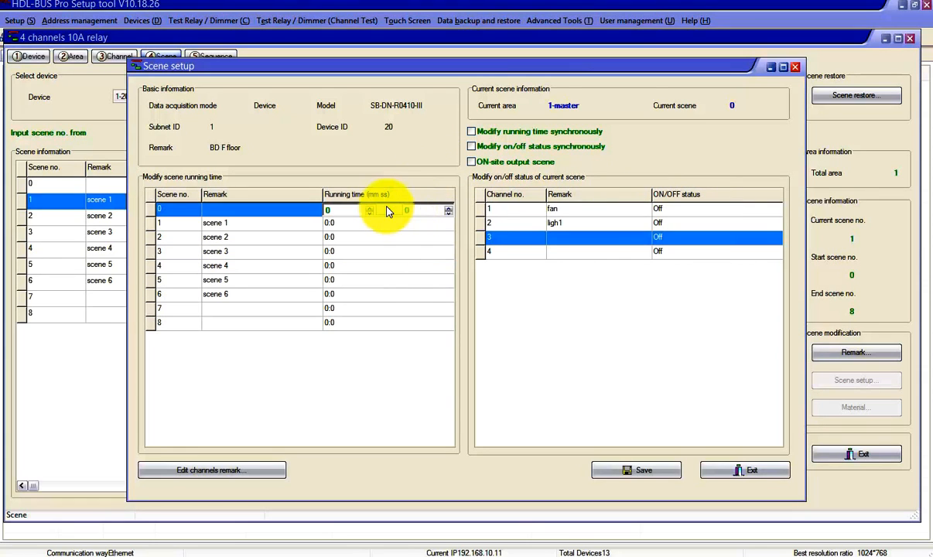
{"action": "left_click", "coordinate": [408, 223]}
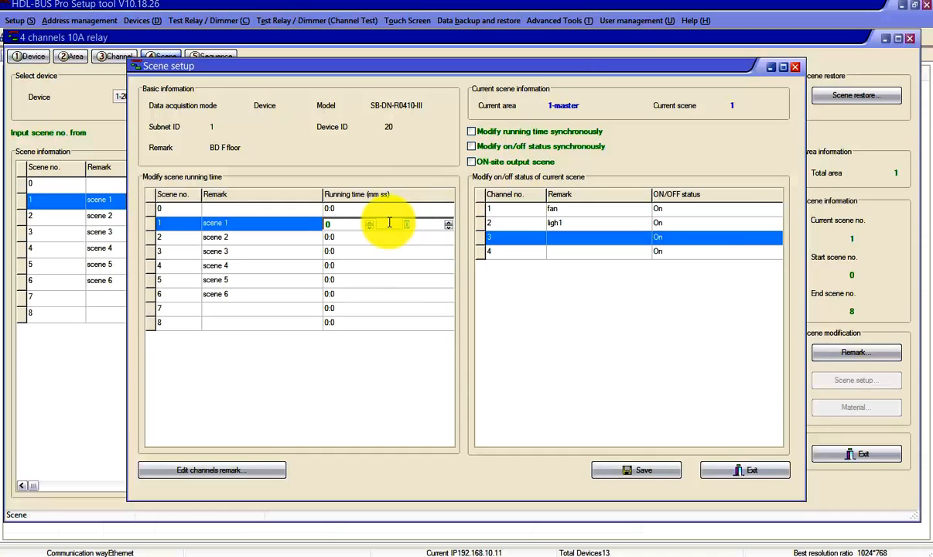
{"action": "left_click", "coordinate": [737, 473]}
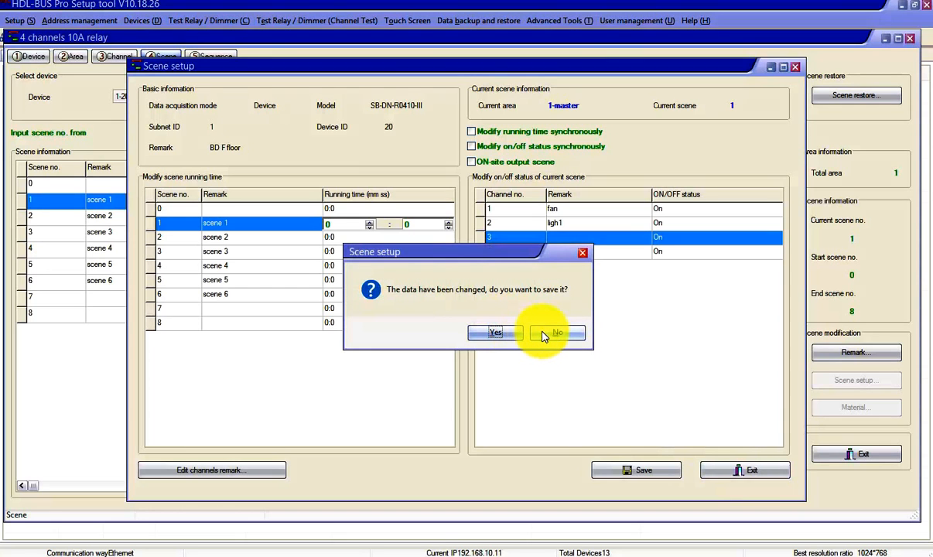
{"action": "left_click", "coordinate": [556, 333]}
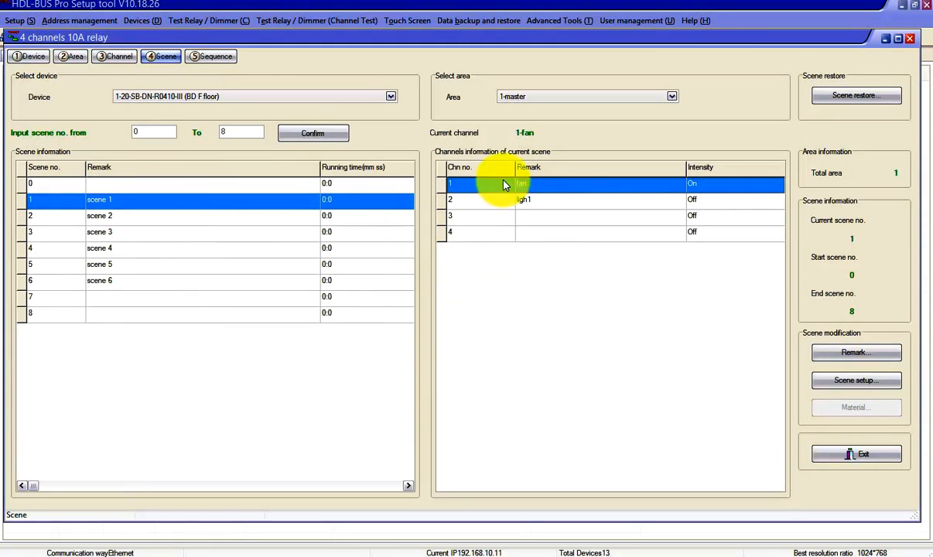
Step: Close the relay's settings and show the key assignment of the 3 keys multi-functional panel, device 26
{"action": "left_click", "coordinate": [119, 57]}
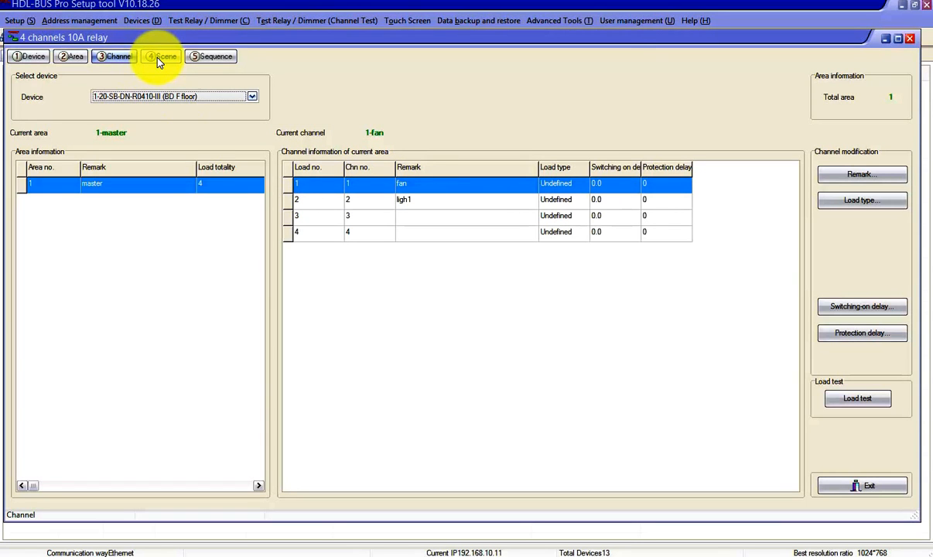
{"action": "left_click", "coordinate": [909, 38]}
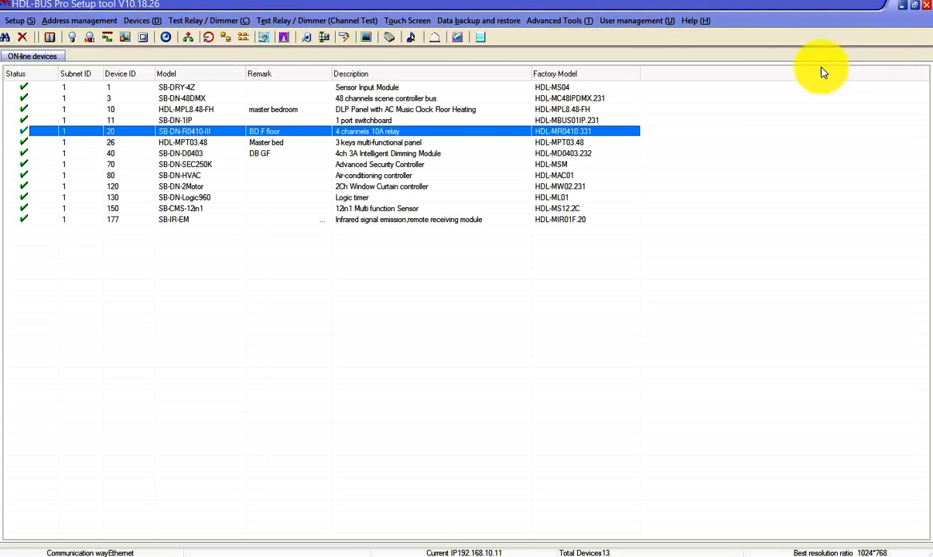
{"action": "left_click", "coordinate": [352, 143]}
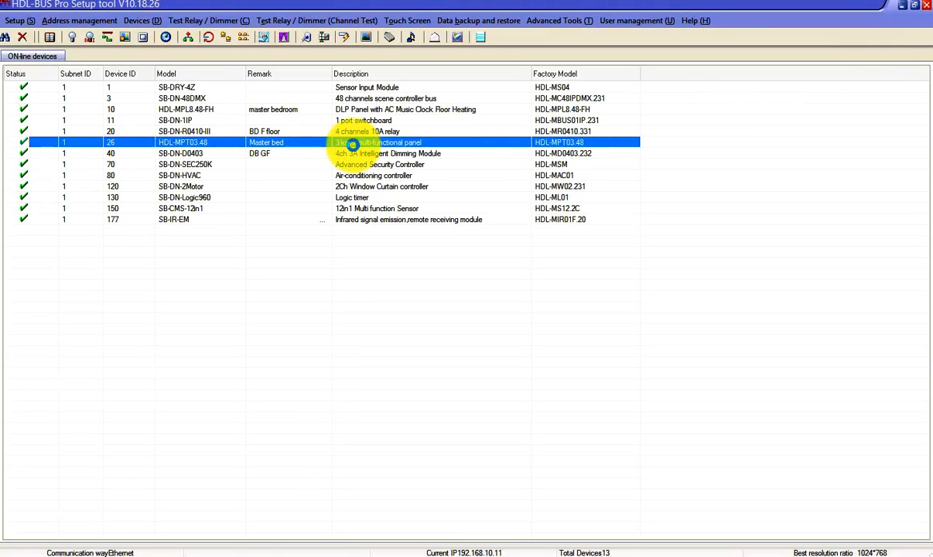
{"action": "double_click", "coordinate": [352, 143]}
{"action": "left_click", "coordinate": [97, 38]}
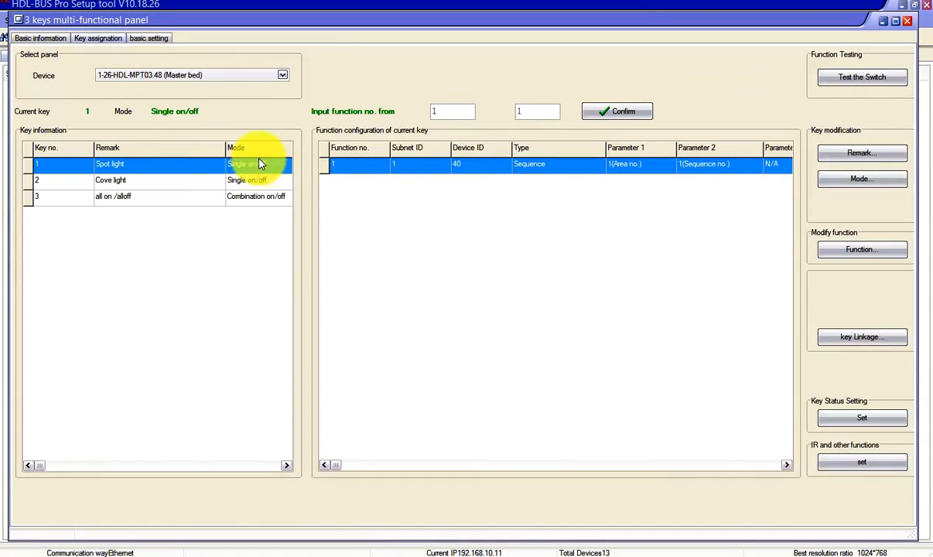
Step: In the function of key 1, set the device ID to 20 and the type to Single channel lighting control
{"action": "double_click", "coordinate": [492, 175]}
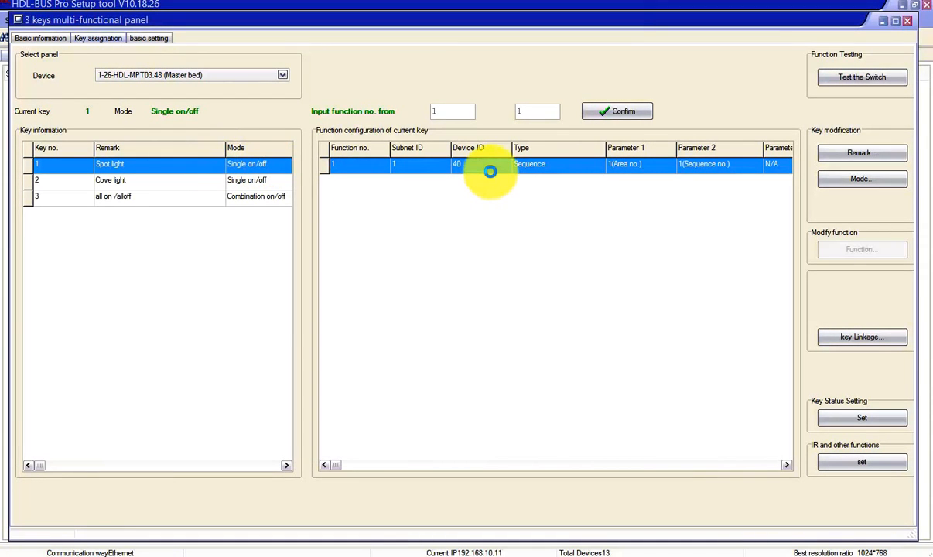
{"action": "left_click", "coordinate": [303, 229]}
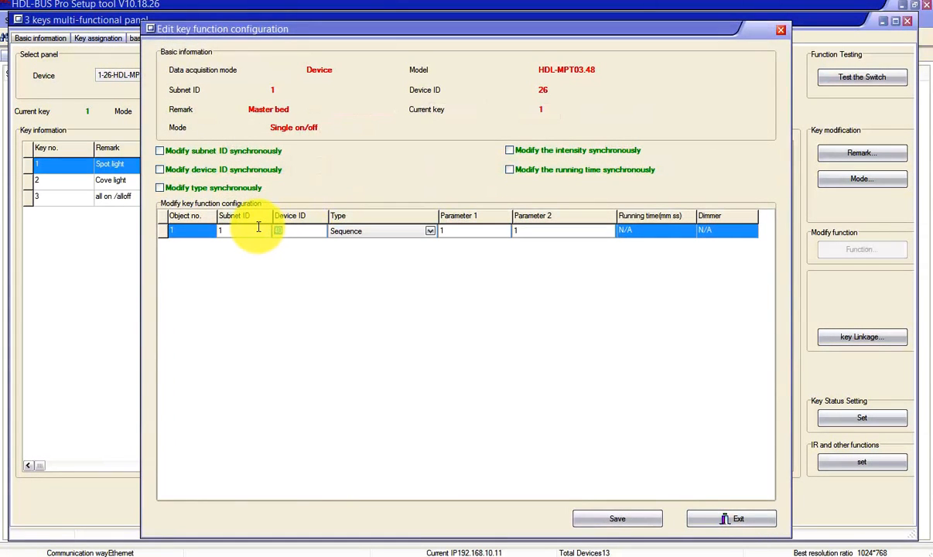
{"action": "type", "text": "20"}
{"action": "left_click", "coordinate": [369, 229]}
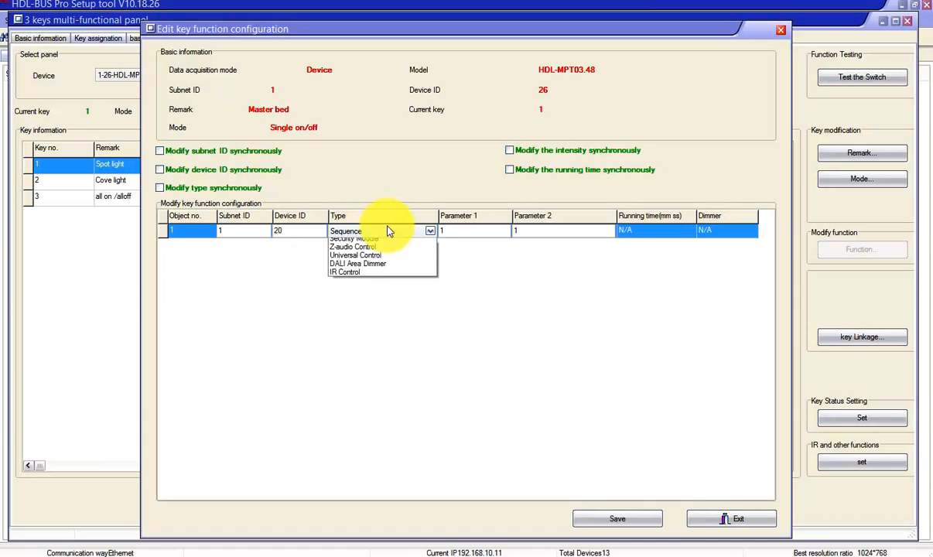
{"action": "left_click", "coordinate": [402, 287]}
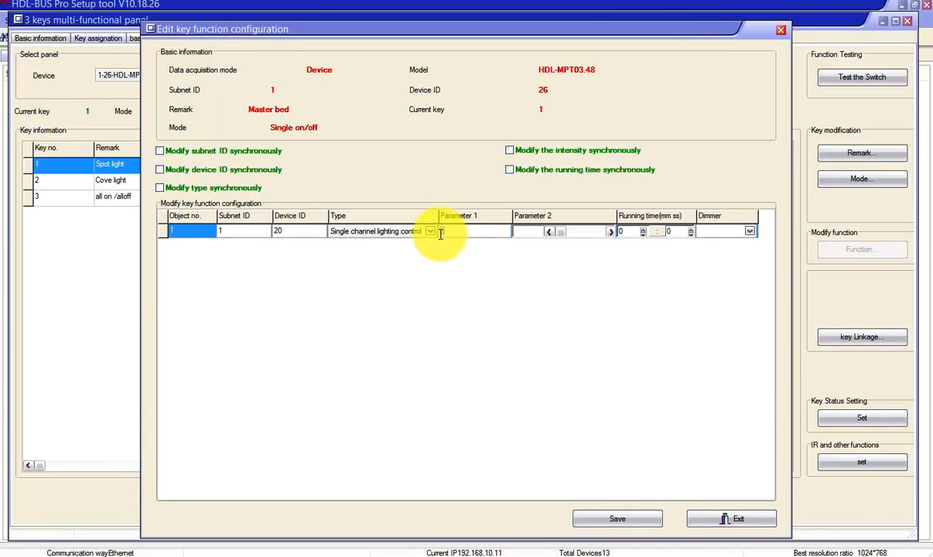
Step: Set key 1's intensity to 100 and its dimmer option to Invalid, then save and close the function configuration
{"action": "left_click_drag", "start_coordinate": [560, 232], "coordinate": [585, 243]}
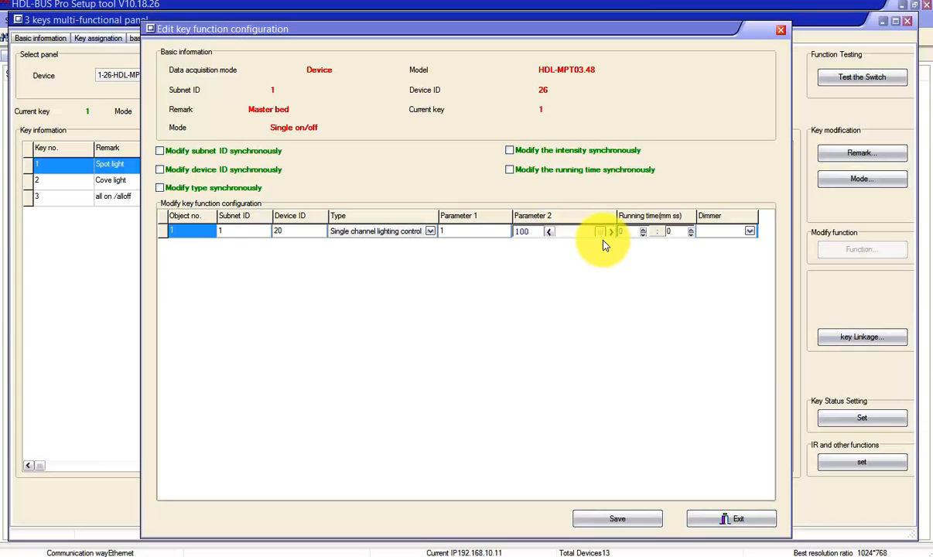
{"action": "left_click_drag", "start_coordinate": [598, 240], "coordinate": [631, 249]}
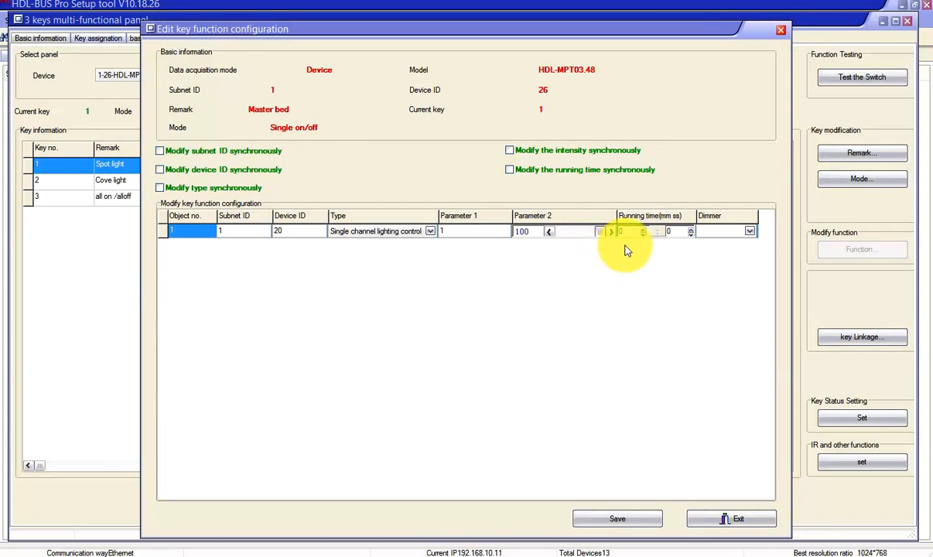
{"action": "left_click", "coordinate": [739, 229]}
{"action": "left_click", "coordinate": [721, 243]}
{"action": "left_click", "coordinate": [750, 231]}
{"action": "left_click", "coordinate": [723, 244]}
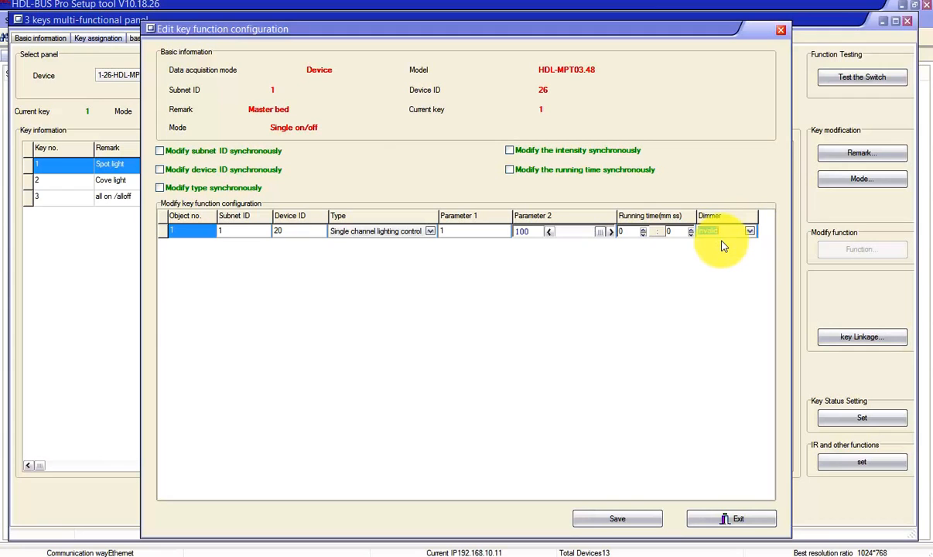
{"action": "left_click", "coordinate": [672, 231]}
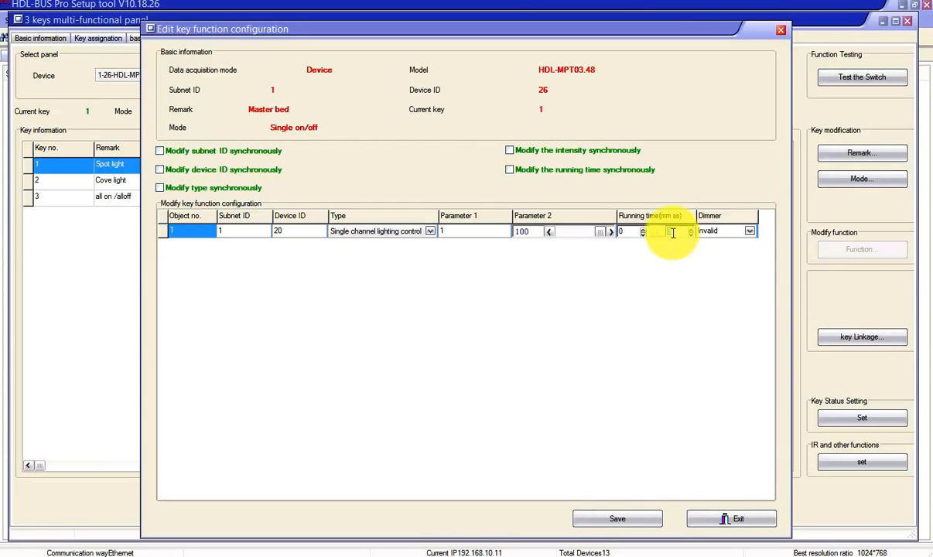
{"action": "left_click", "coordinate": [631, 519]}
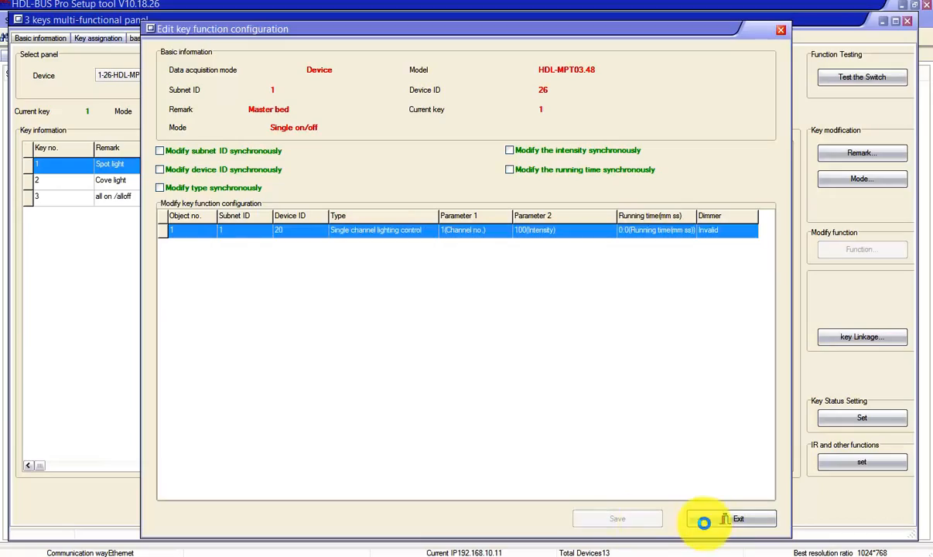
{"action": "left_click", "coordinate": [718, 526]}
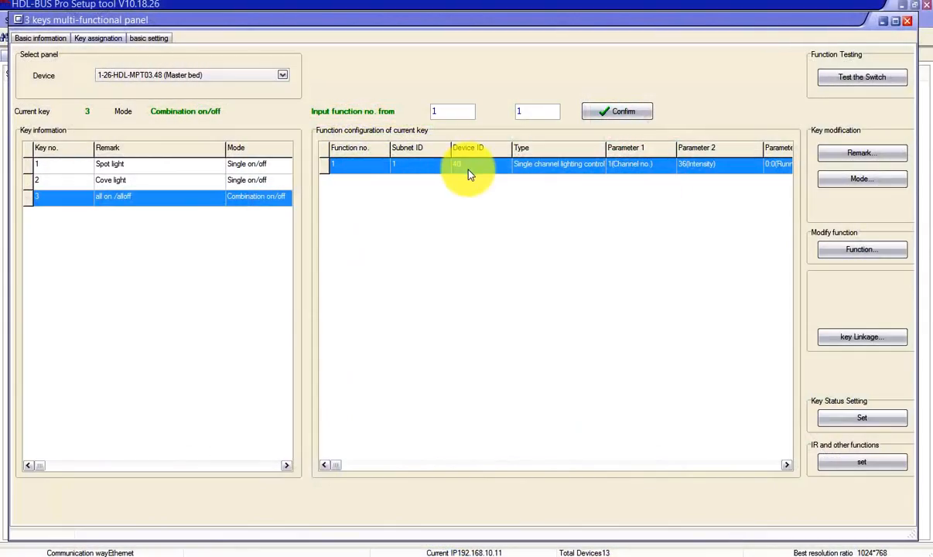
Step: List functions 1 to 3 of key 3 and set the device ID of functions 1 and 2 to 20
{"action": "double_click", "coordinate": [527, 111]}
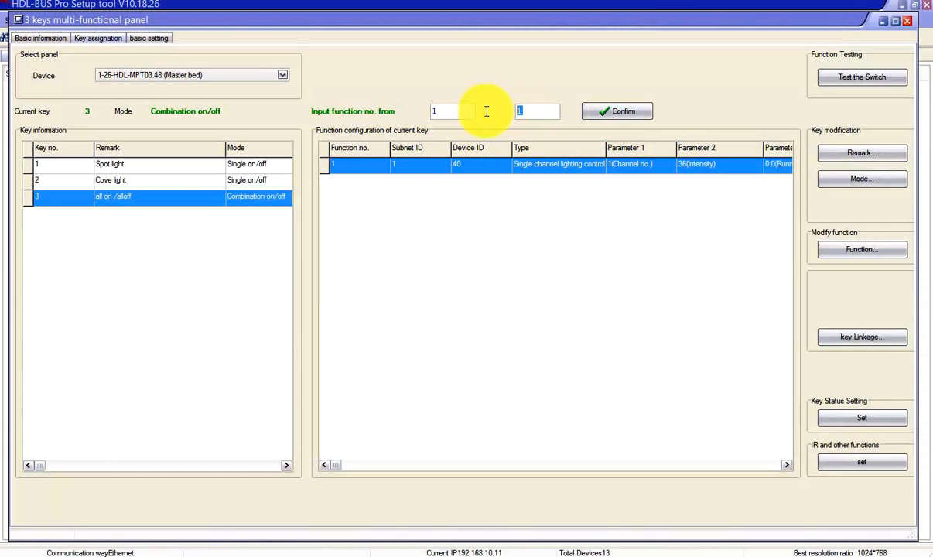
{"action": "left_click", "coordinate": [606, 116]}
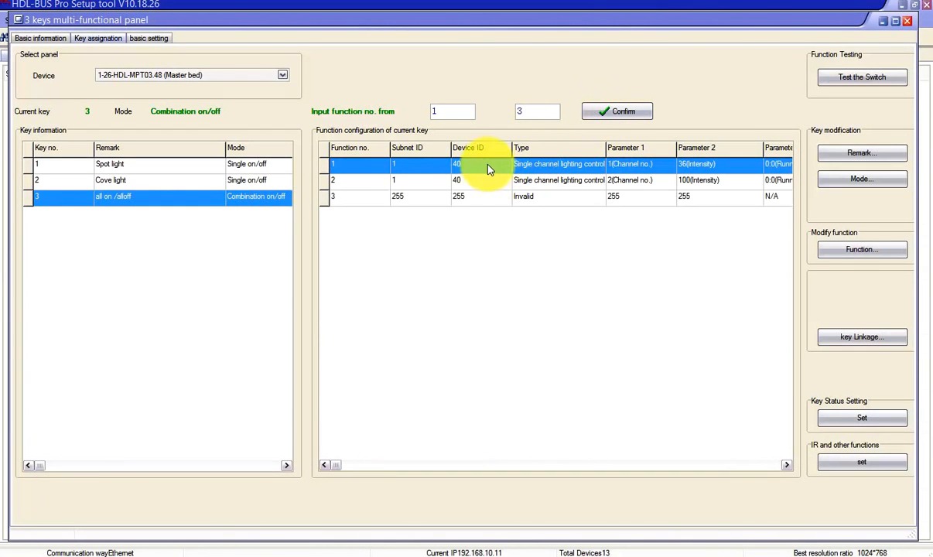
{"action": "left_click", "coordinate": [450, 195]}
{"action": "double_click", "coordinate": [444, 192]}
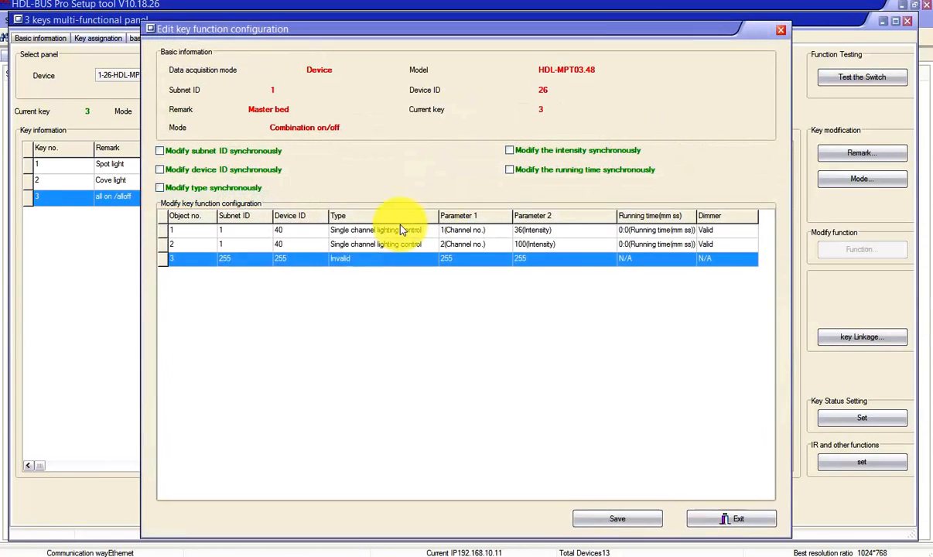
{"action": "left_click", "coordinate": [295, 231]}
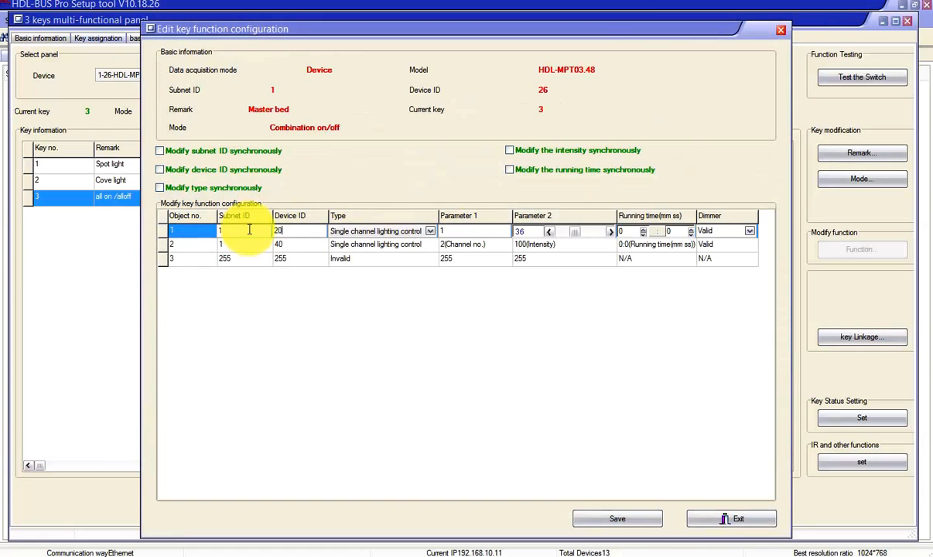
{"action": "left_click", "coordinate": [252, 245]}
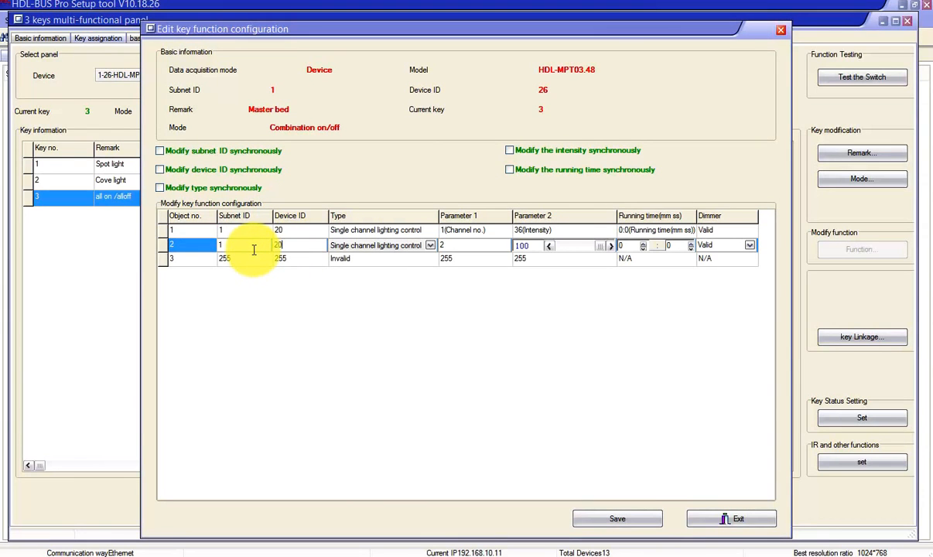
Step: Configure key 3's third function with subnet ID 1, device ID 20, type Single channel lighting control and channel number 3
{"action": "left_click", "coordinate": [246, 259]}
{"action": "type", "text": "1"}
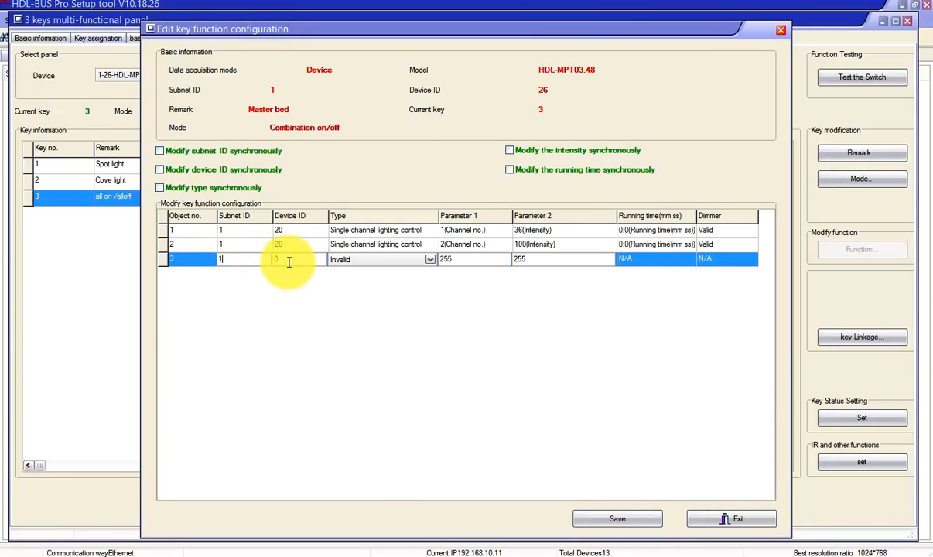
{"action": "key", "text": "Tab"}
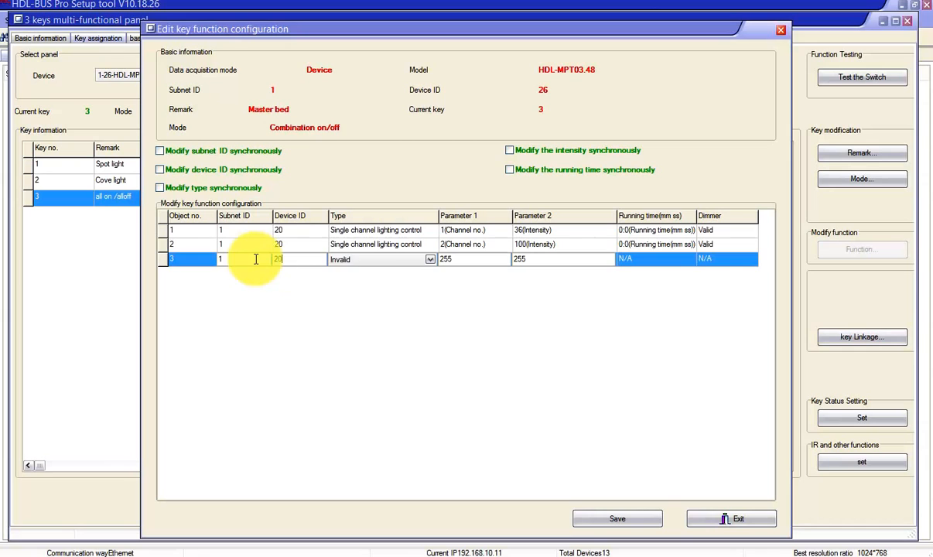
{"action": "left_click", "coordinate": [379, 232]}
{"action": "left_click", "coordinate": [378, 261]}
{"action": "left_click", "coordinate": [379, 267]}
{"action": "left_click", "coordinate": [379, 306]}
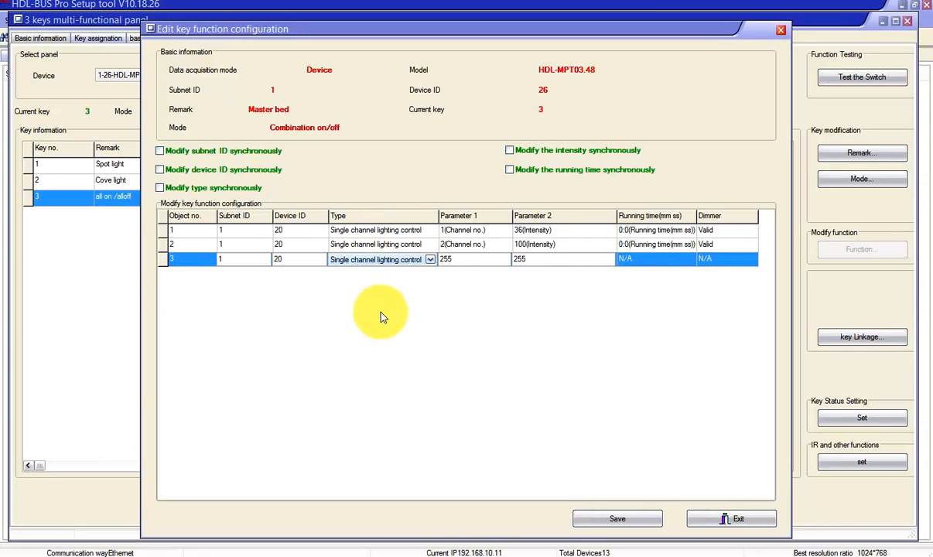
{"action": "left_click", "coordinate": [442, 260]}
{"action": "type", "text": "3"}
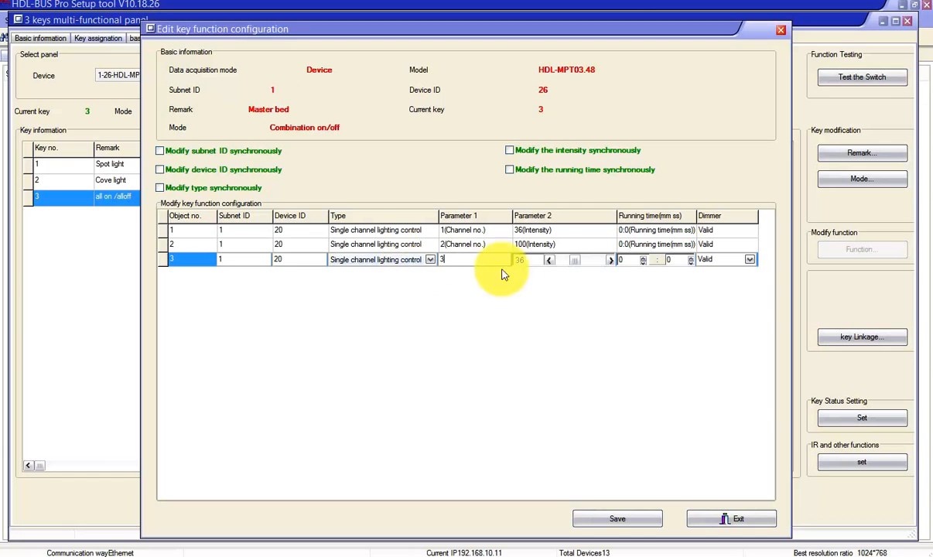
Step: Set the intensity of key 3's functions 1 and 3 to 100 and all three dimmer options to Invalid, saving the configuration
{"action": "left_click", "coordinate": [585, 231]}
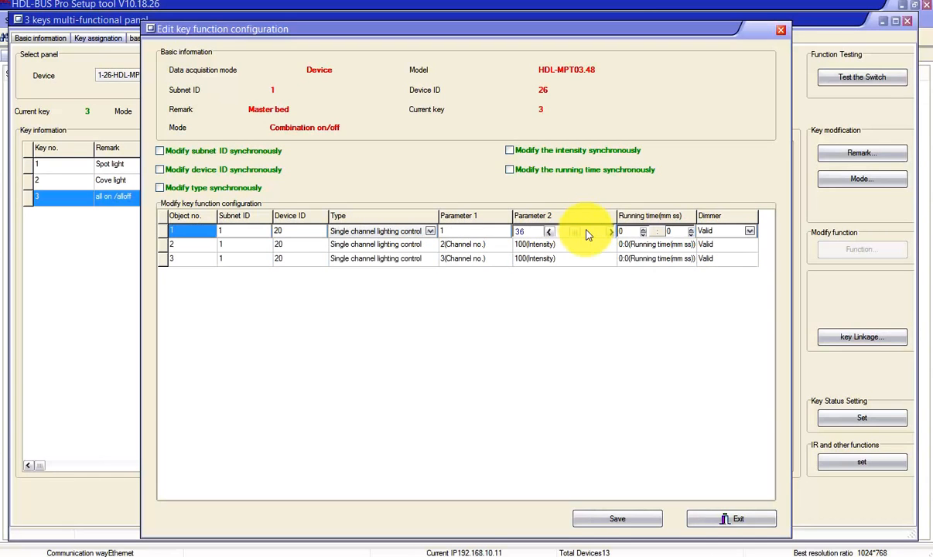
{"action": "left_click", "coordinate": [617, 518]}
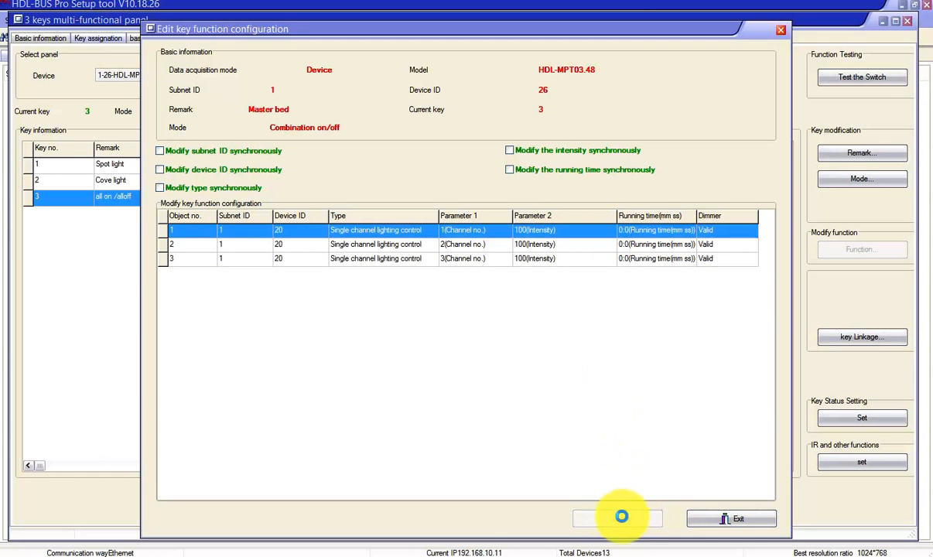
{"action": "left_click", "coordinate": [710, 231]}
{"action": "left_click", "coordinate": [749, 232]}
{"action": "left_click", "coordinate": [732, 246]}
{"action": "left_click", "coordinate": [733, 246]}
{"action": "left_click", "coordinate": [748, 248]}
{"action": "left_click", "coordinate": [733, 257]}
{"action": "left_click", "coordinate": [739, 260]}
{"action": "left_click", "coordinate": [749, 260]}
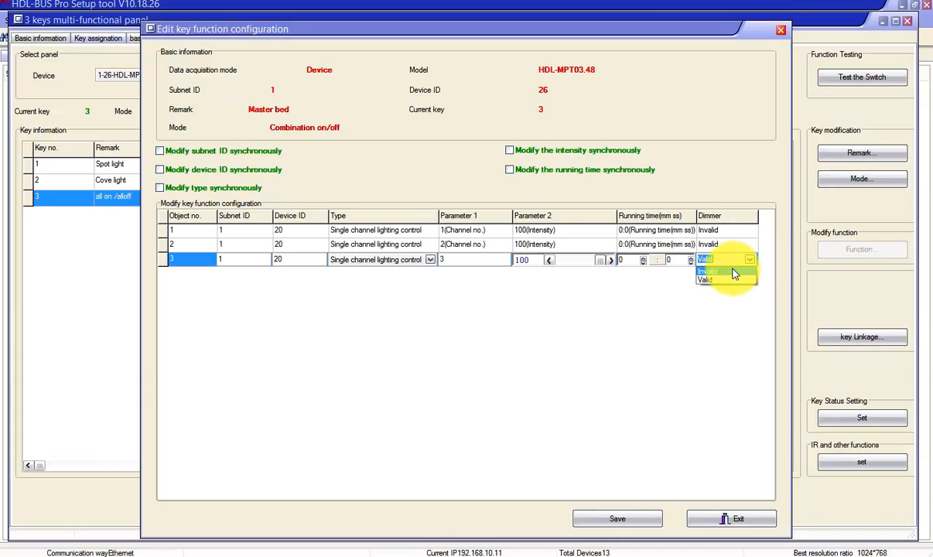
{"action": "left_click", "coordinate": [731, 270]}
{"action": "left_click", "coordinate": [613, 526]}
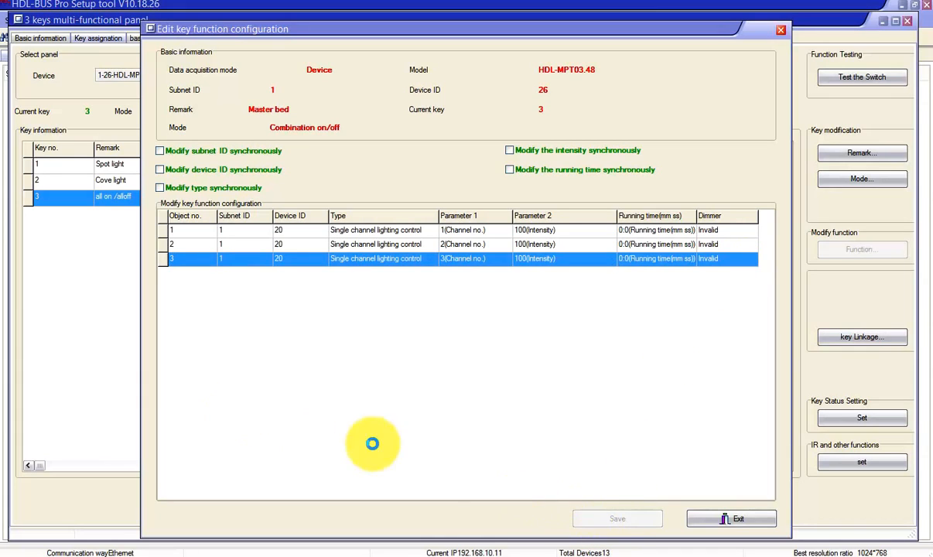
{"action": "left_click", "coordinate": [716, 520]}
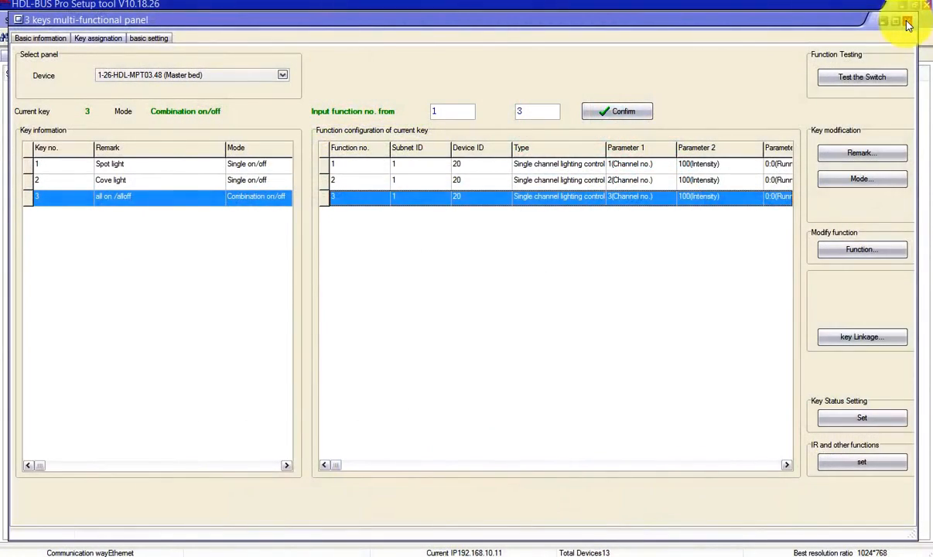
Step: Close the panel's settings and show the scenes of the 4 channels 10A relay
{"action": "left_click", "coordinate": [908, 22]}
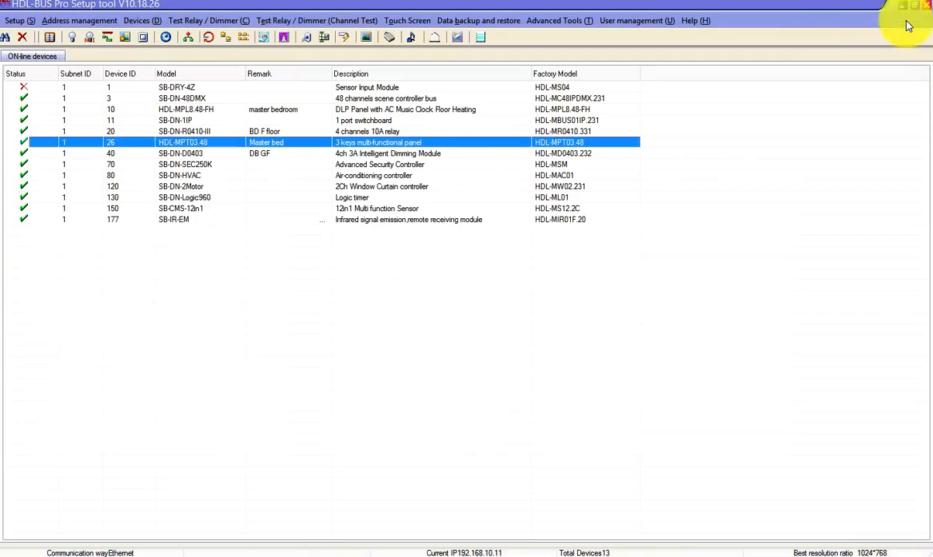
{"action": "double_click", "coordinate": [353, 131]}
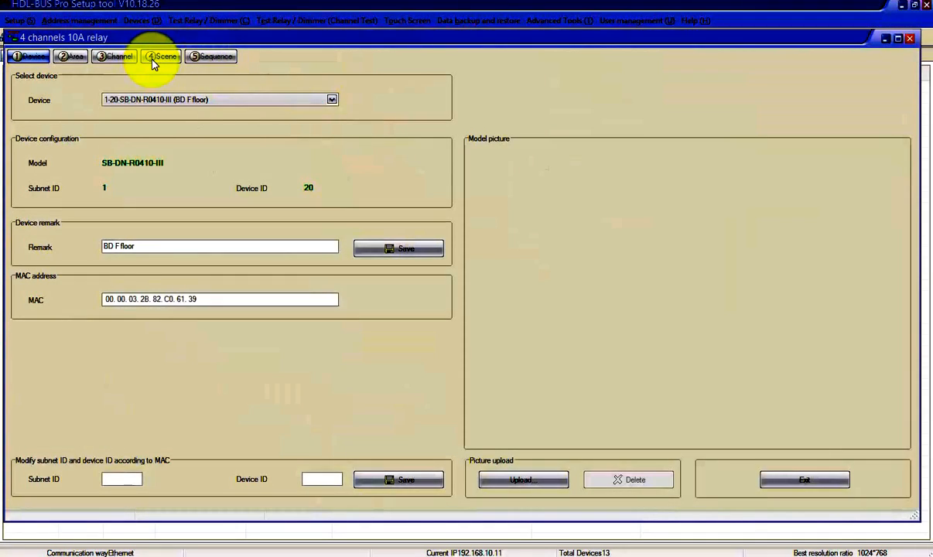
{"action": "left_click", "coordinate": [155, 56]}
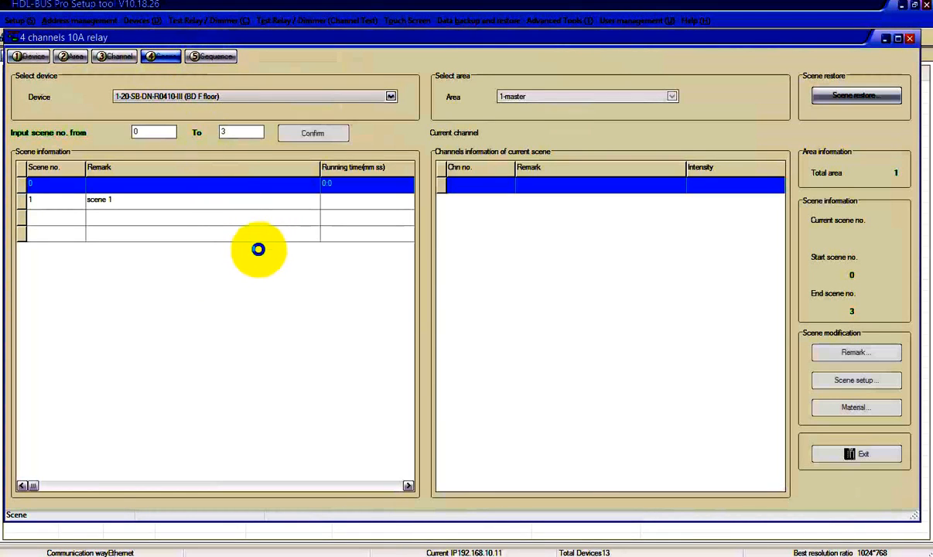
Step: Review scenes 1 to 3 of the relay and set the status of all four channels in scene 1 to On
{"action": "left_click", "coordinate": [226, 205]}
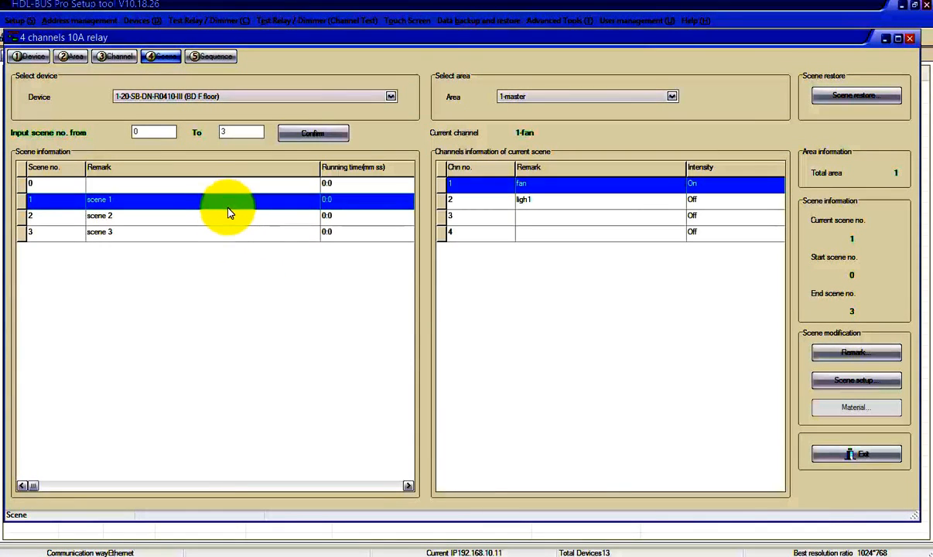
{"action": "left_click", "coordinate": [233, 216]}
{"action": "left_click", "coordinate": [244, 233]}
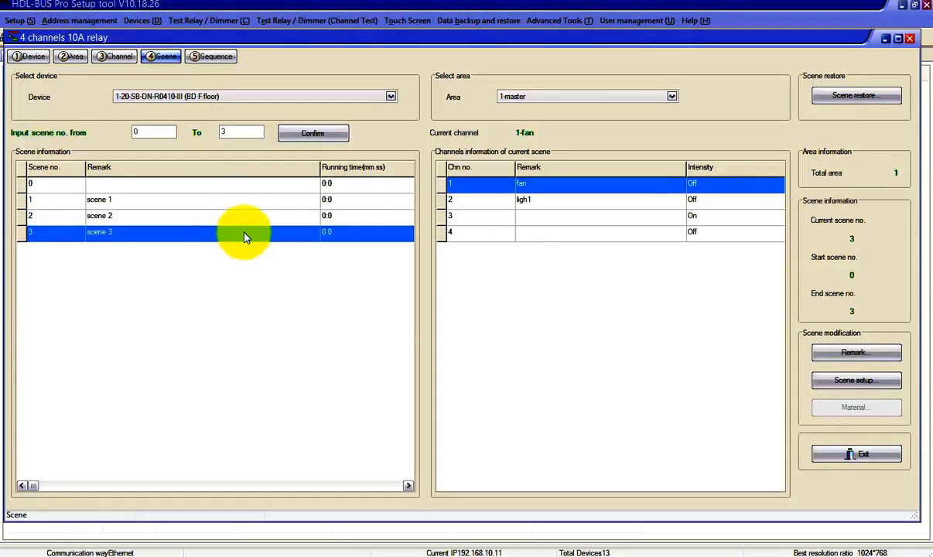
{"action": "left_click", "coordinate": [236, 201]}
{"action": "double_click", "coordinate": [696, 186]}
{"action": "left_click", "coordinate": [692, 209]}
{"action": "left_click", "coordinate": [685, 223]}
{"action": "left_click", "coordinate": [686, 224]}
{"action": "left_click", "coordinate": [686, 245]}
{"action": "left_click", "coordinate": [685, 238]}
{"action": "left_click", "coordinate": [685, 238]}
{"action": "left_click", "coordinate": [680, 259]}
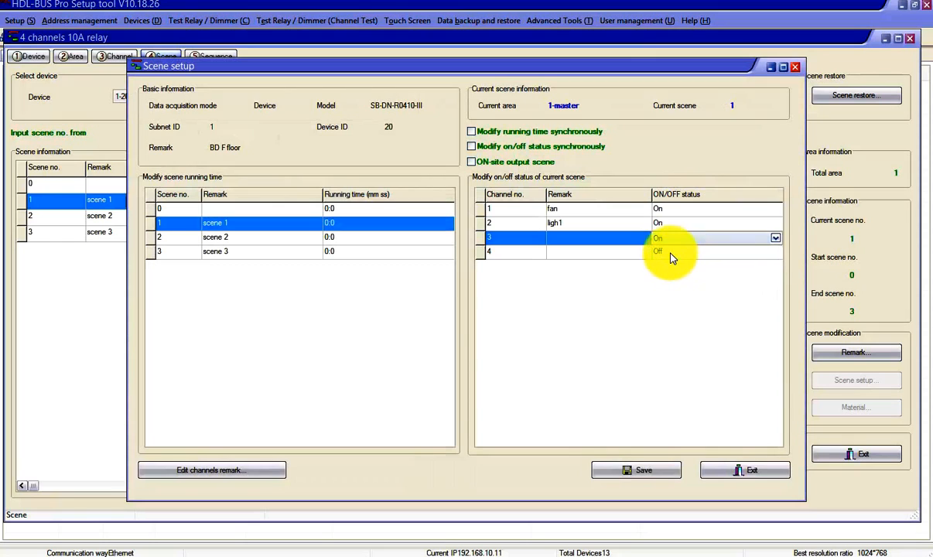
{"action": "left_click", "coordinate": [671, 253]}
{"action": "left_click", "coordinate": [673, 274]}
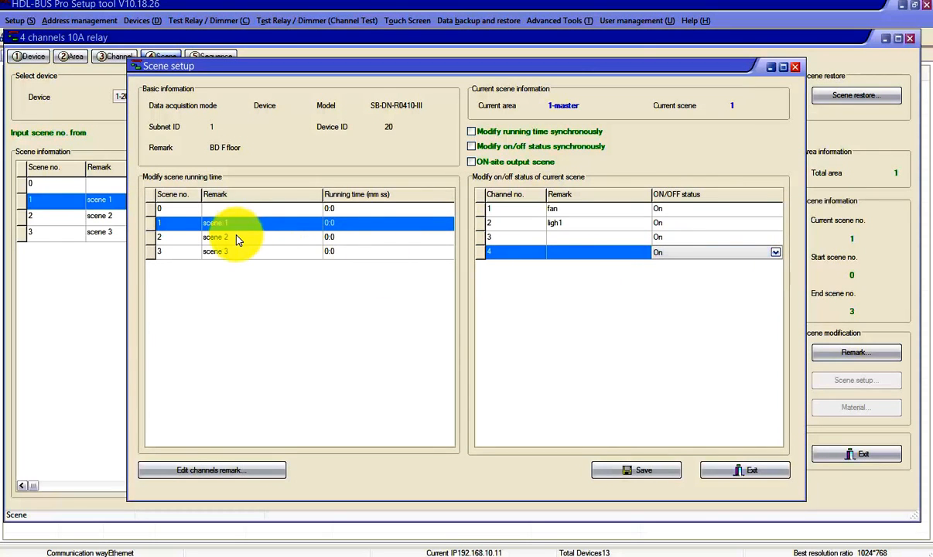
Step: Set the fan and ligh1 channels of scene 2 to Off, save the scene setup and close it
{"action": "left_click", "coordinate": [232, 237]}
{"action": "left_click", "coordinate": [670, 210]}
{"action": "left_click", "coordinate": [678, 207]}
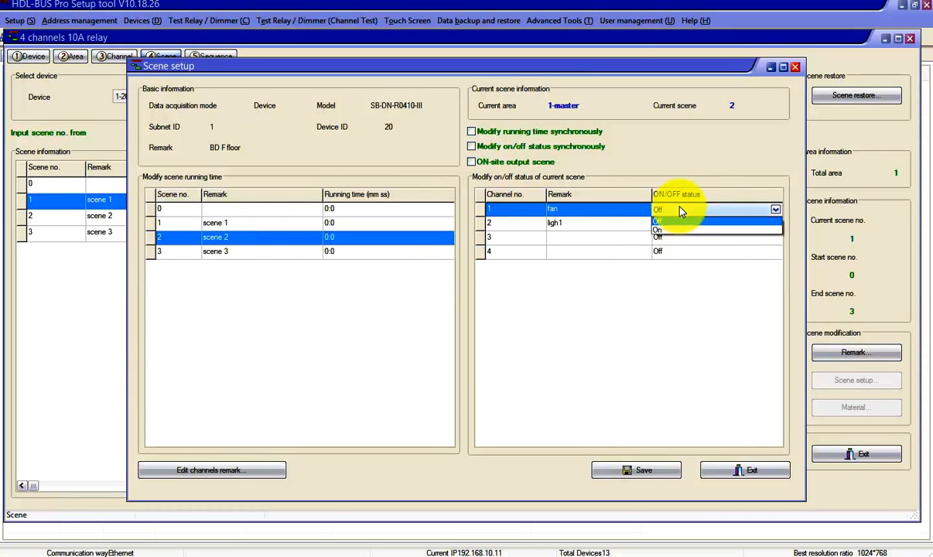
{"action": "left_click", "coordinate": [665, 227]}
{"action": "left_click", "coordinate": [667, 228]}
{"action": "left_click", "coordinate": [670, 229]}
{"action": "left_click", "coordinate": [669, 244]}
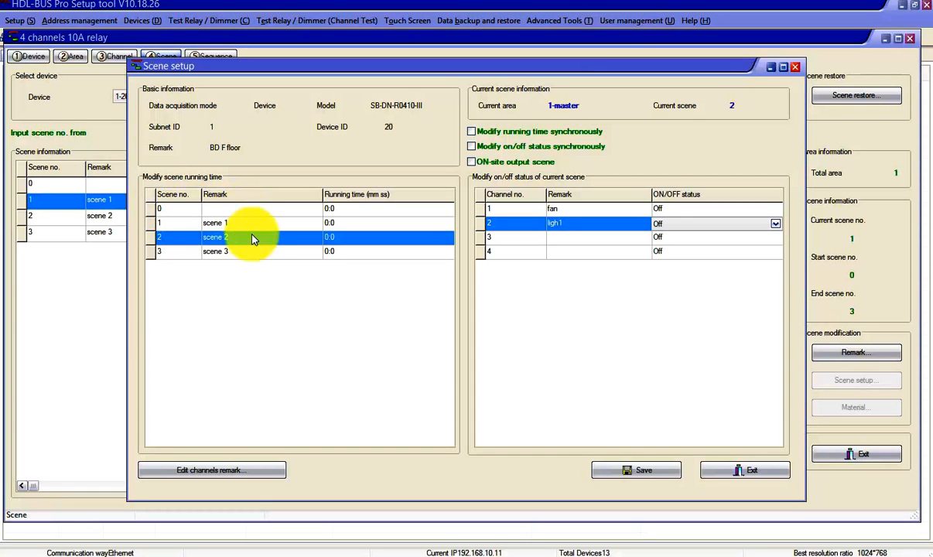
{"action": "left_click", "coordinate": [653, 472]}
{"action": "left_click", "coordinate": [714, 471]}
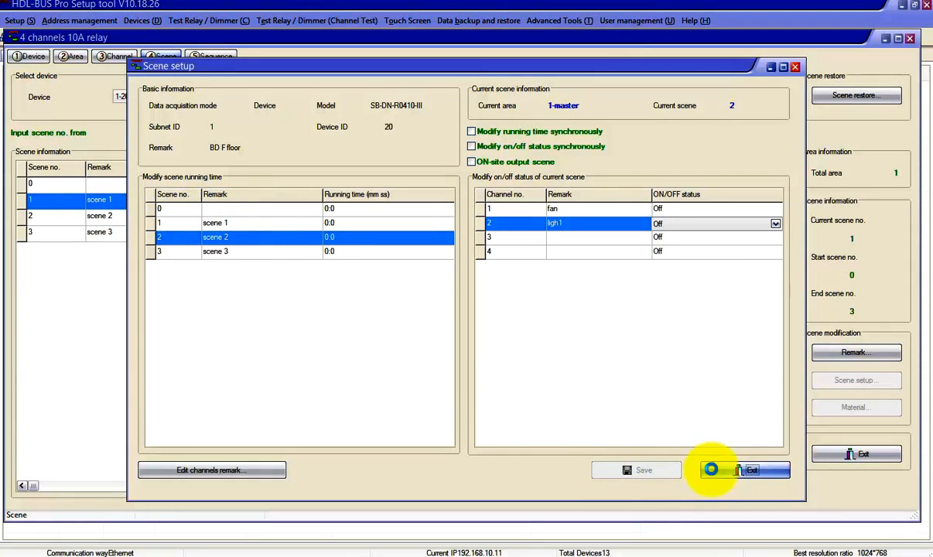
Step: Close the relay settings and list functions 1 to 3 of key 3 on the 3 keys multi-functional panel
{"action": "left_click", "coordinate": [898, 39]}
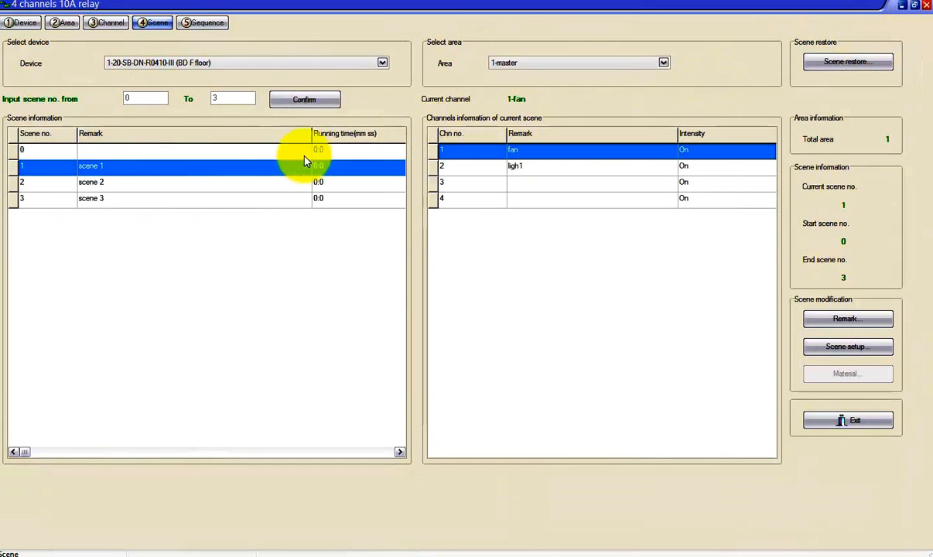
{"action": "left_click", "coordinate": [925, 7]}
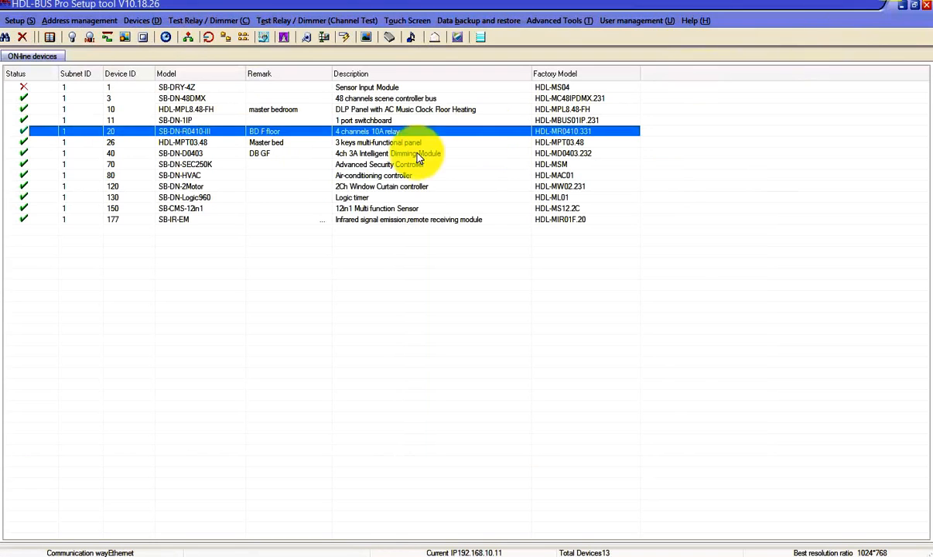
{"action": "double_click", "coordinate": [357, 147]}
{"action": "left_click", "coordinate": [95, 38]}
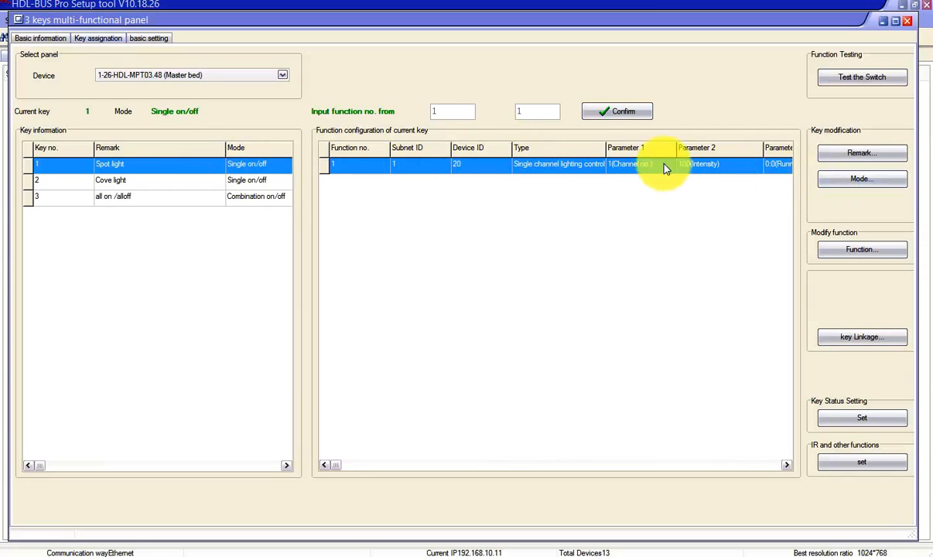
{"action": "left_click", "coordinate": [192, 200]}
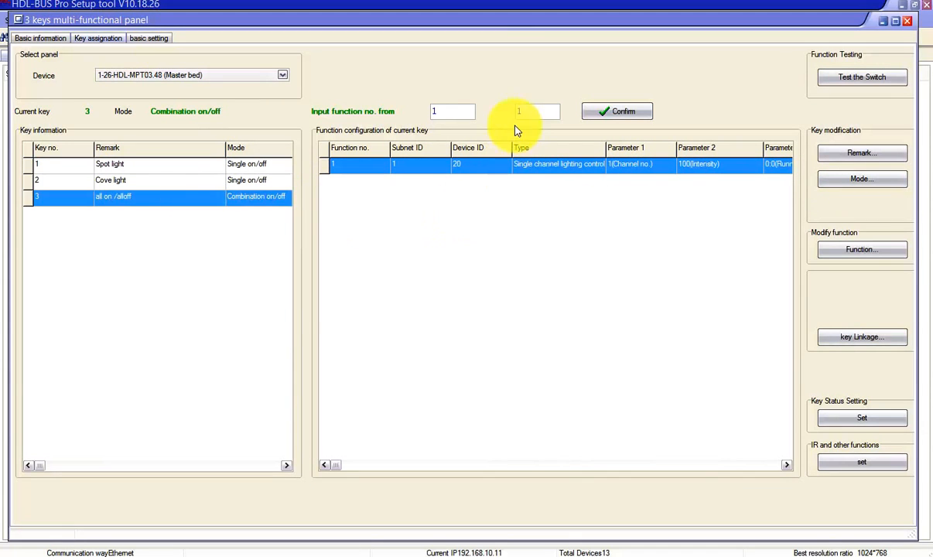
{"action": "left_click", "coordinate": [600, 116]}
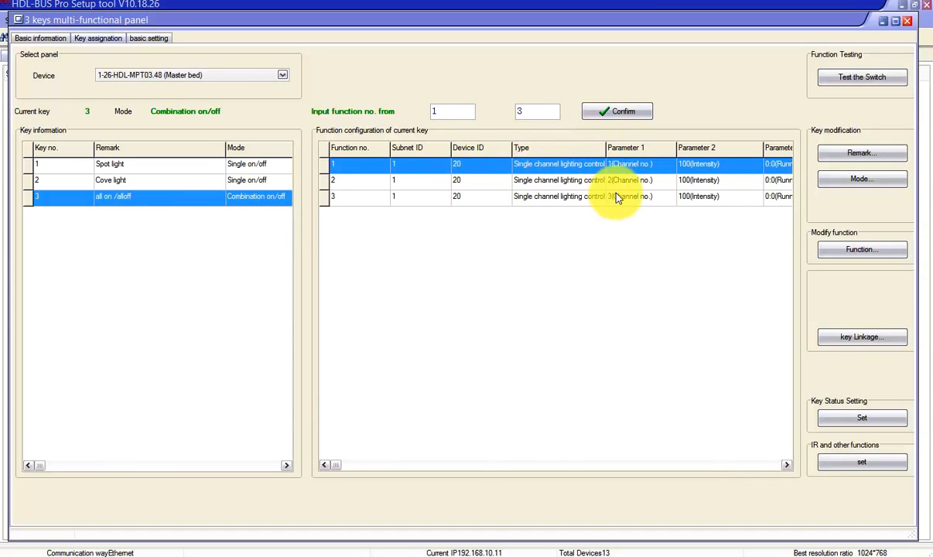
Step: Change key 1's function type to Scene with area number 1 and scene number 1, saving the configuration
{"action": "left_click", "coordinate": [251, 164]}
{"action": "double_click", "coordinate": [506, 165]}
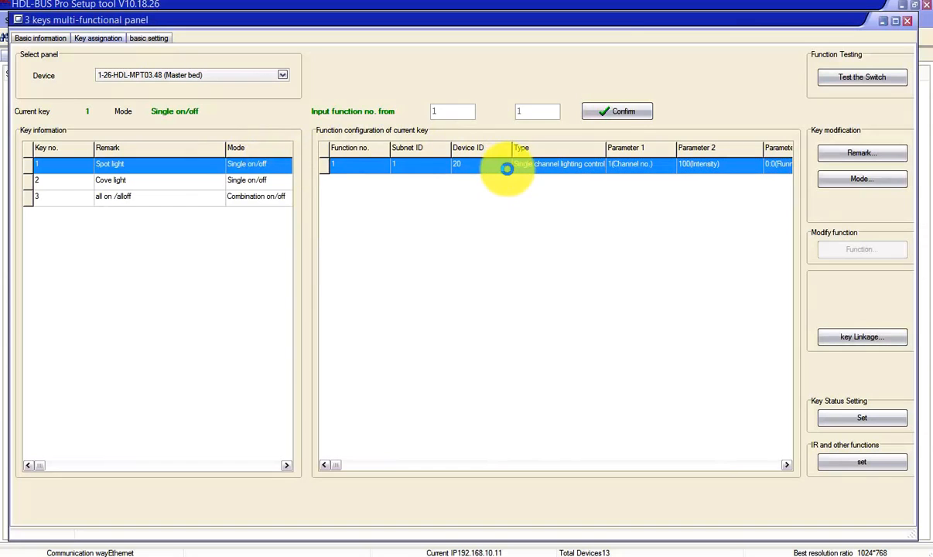
{"action": "left_click", "coordinate": [402, 229]}
{"action": "left_click", "coordinate": [397, 231]}
{"action": "left_click", "coordinate": [382, 254]}
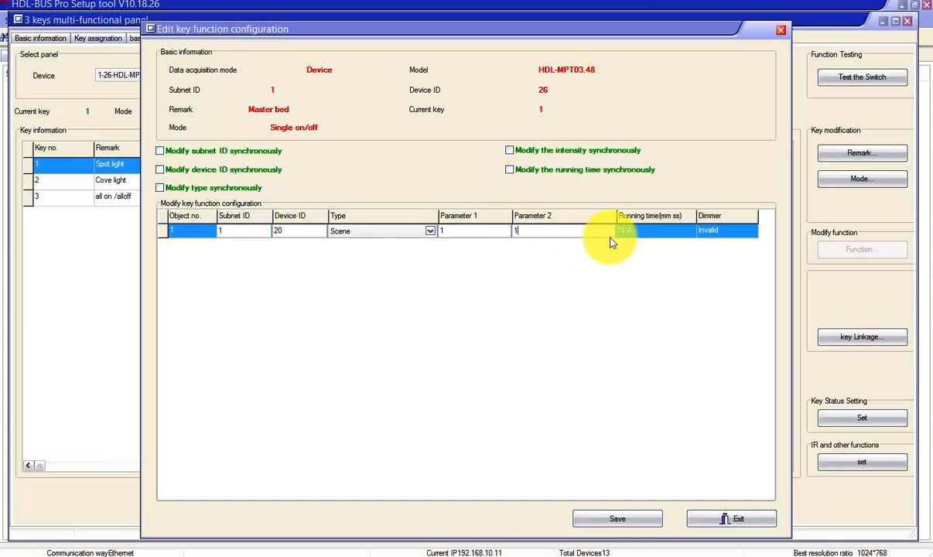
{"action": "left_click", "coordinate": [627, 520]}
{"action": "left_click", "coordinate": [738, 520]}
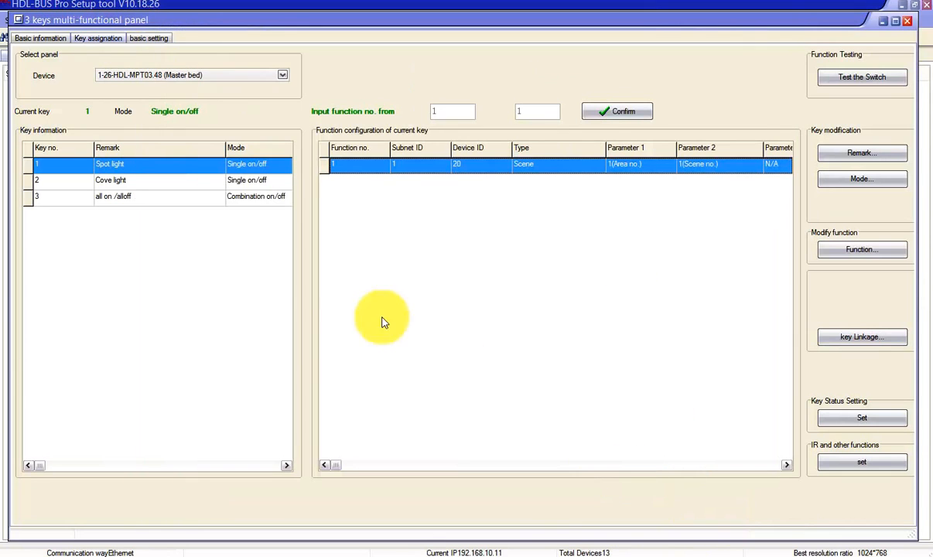
Step: Set key 2's scene function to device ID 20 and scene number 2, saving the configuration
{"action": "left_click", "coordinate": [240, 181]}
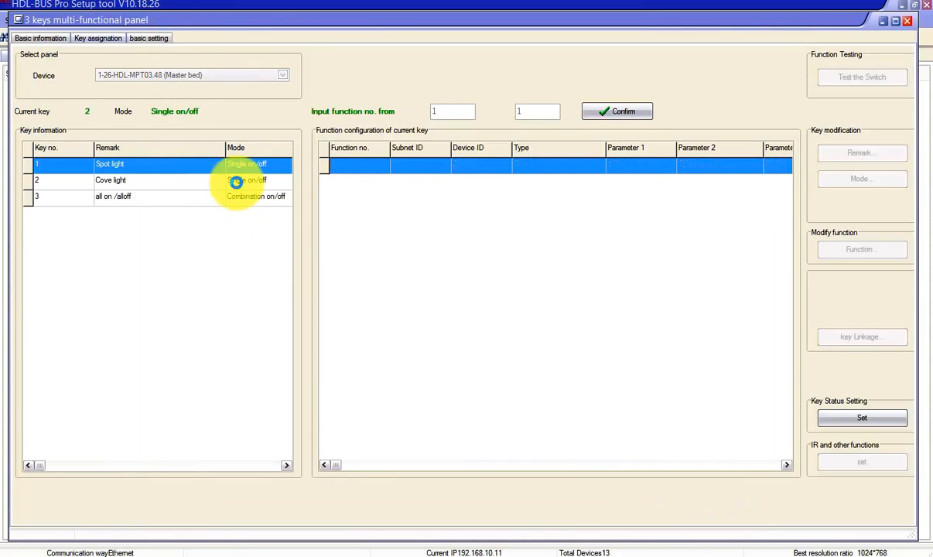
{"action": "double_click", "coordinate": [448, 176]}
{"action": "left_click", "coordinate": [300, 234]}
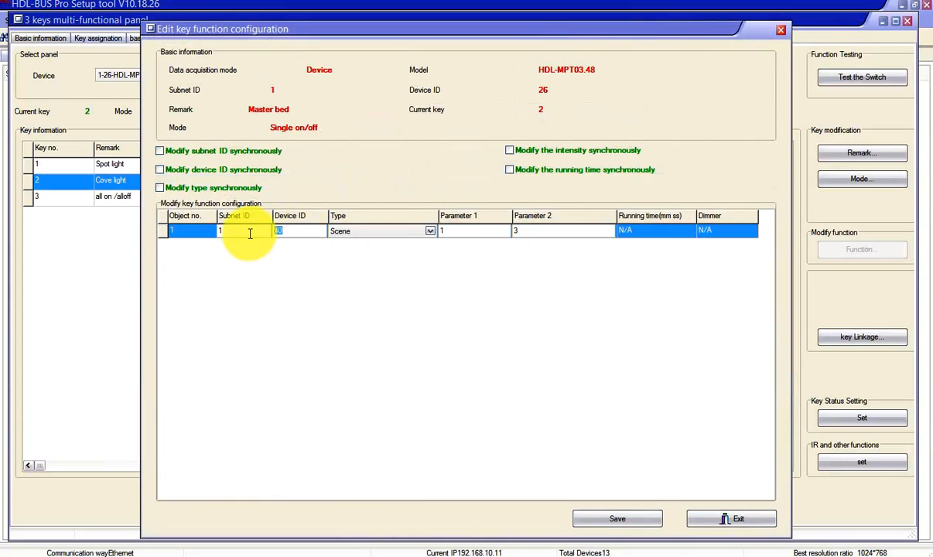
{"action": "type", "text": "2"}
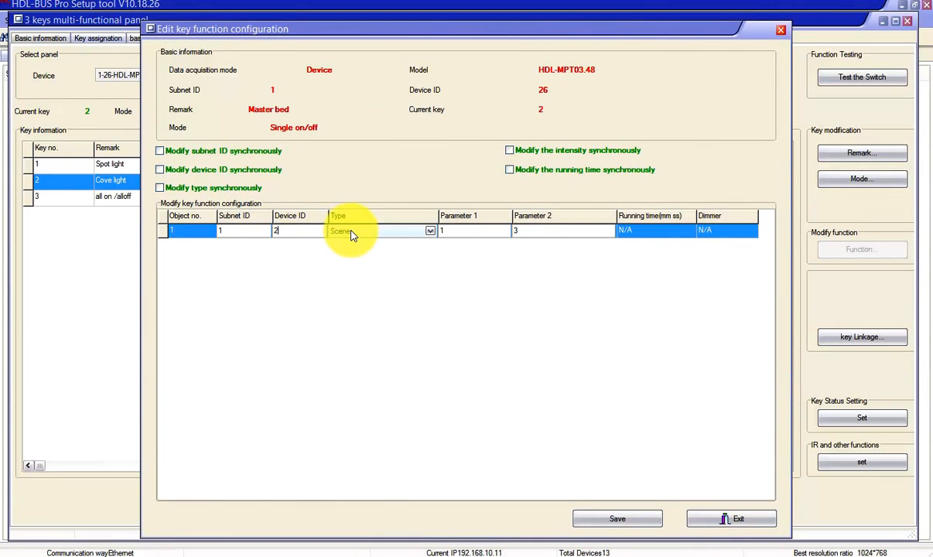
{"action": "left_click", "coordinate": [513, 230]}
{"action": "type", "text": "2"}
{"action": "left_click", "coordinate": [628, 516]}
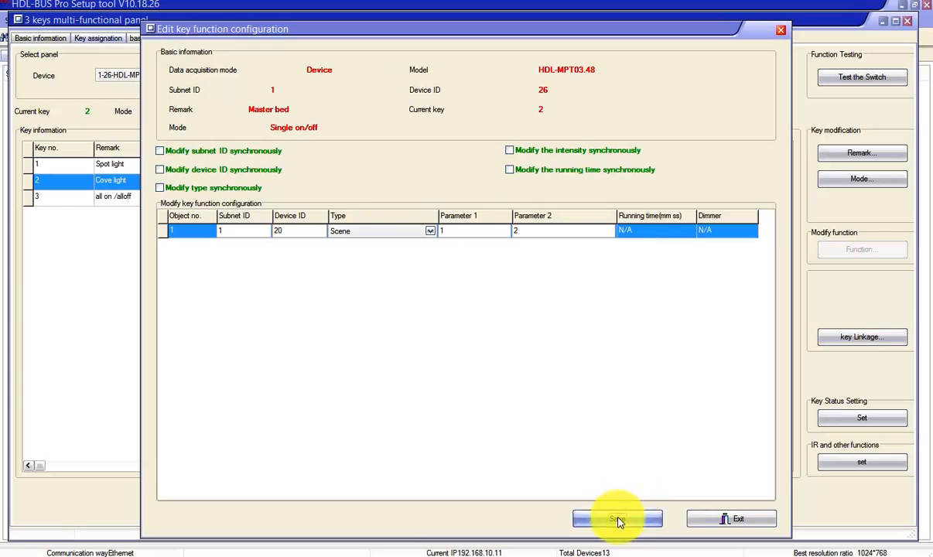
{"action": "left_click", "coordinate": [715, 519]}
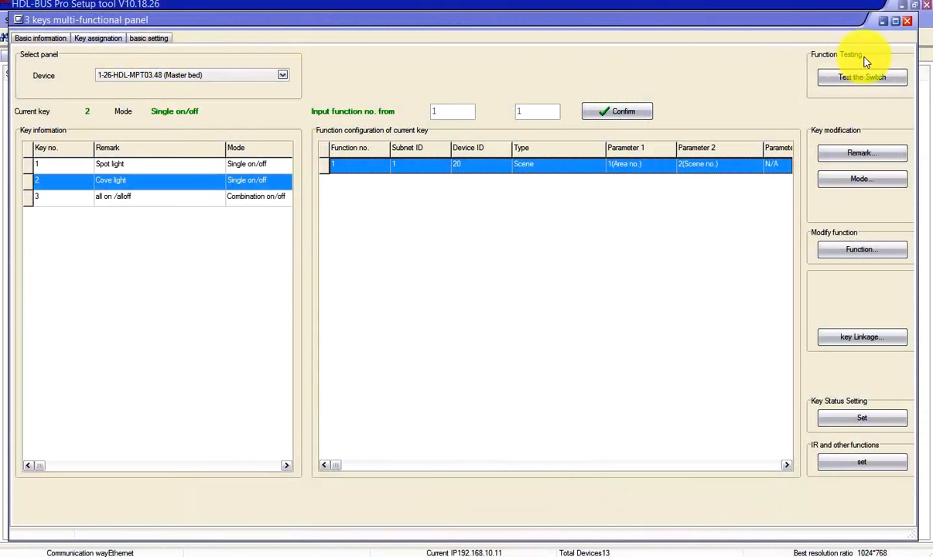
Step: Close the panel's settings and list scenes 0 to 6 of the 4 channels 10A relay
{"action": "left_click", "coordinate": [907, 21]}
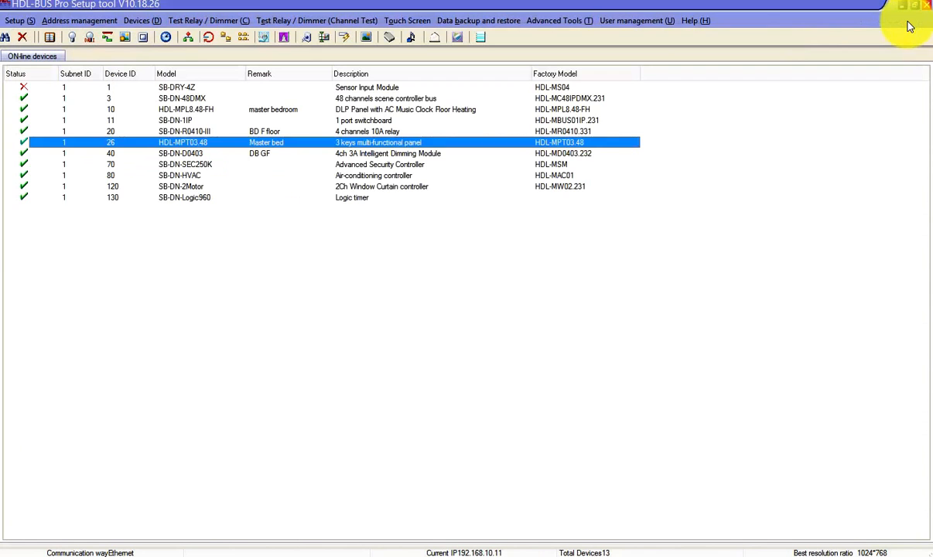
{"action": "double_click", "coordinate": [378, 132]}
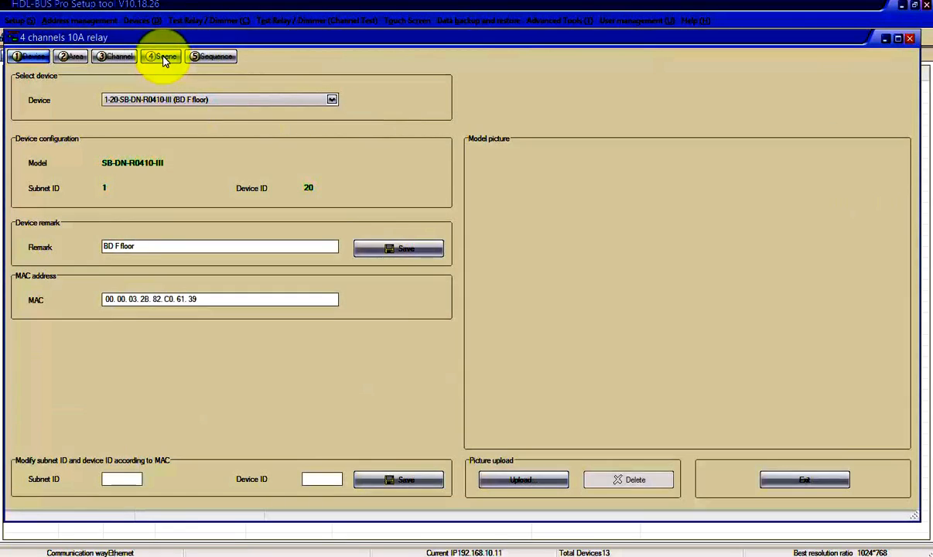
{"action": "left_click", "coordinate": [164, 59]}
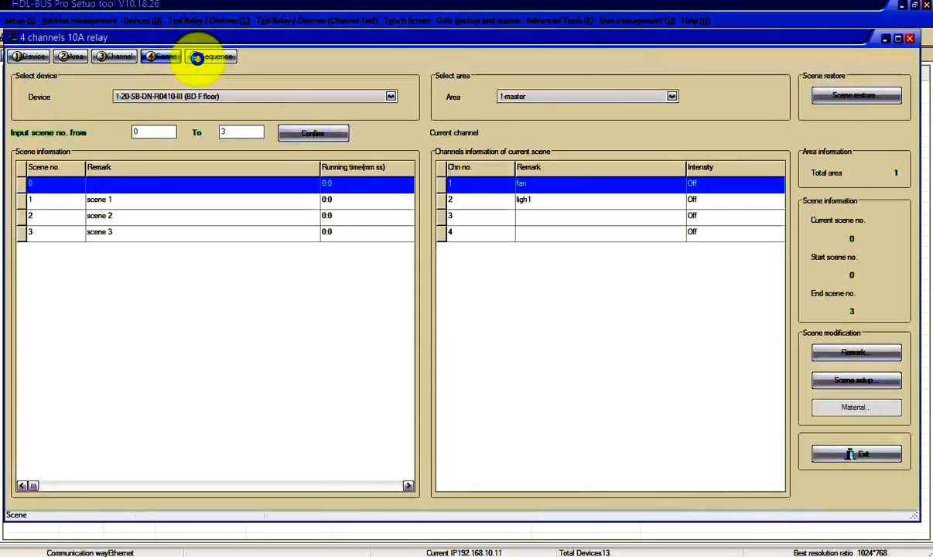
{"action": "double_click", "coordinate": [235, 133]}
{"action": "type", "text": "6"}
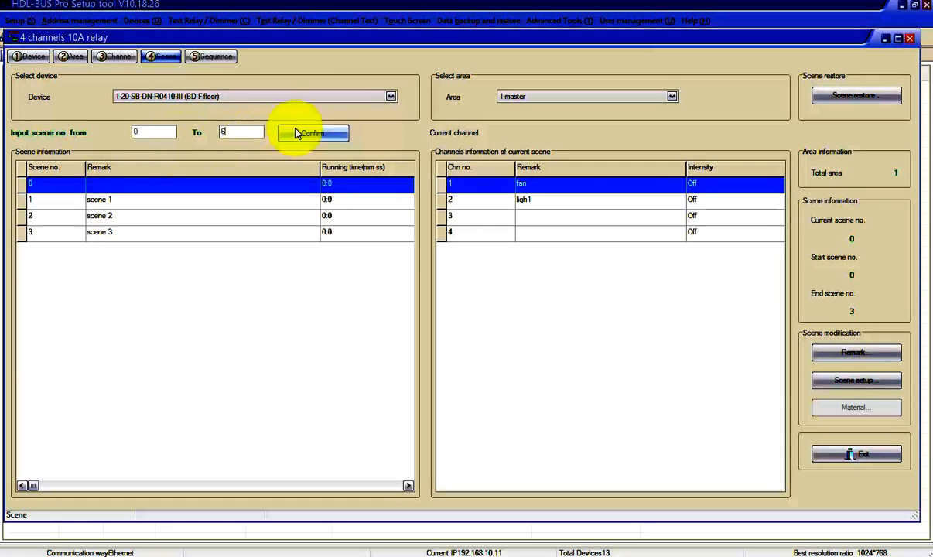
{"action": "left_click", "coordinate": [302, 133]}
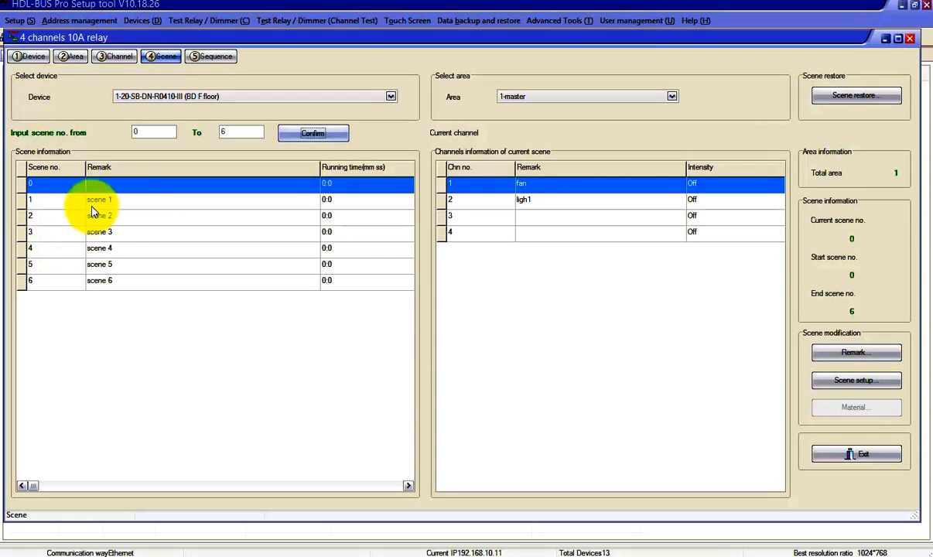
Step: Set channels 2, 3 and 4 of the relay's scene 1 to Off
{"action": "left_click", "coordinate": [274, 199]}
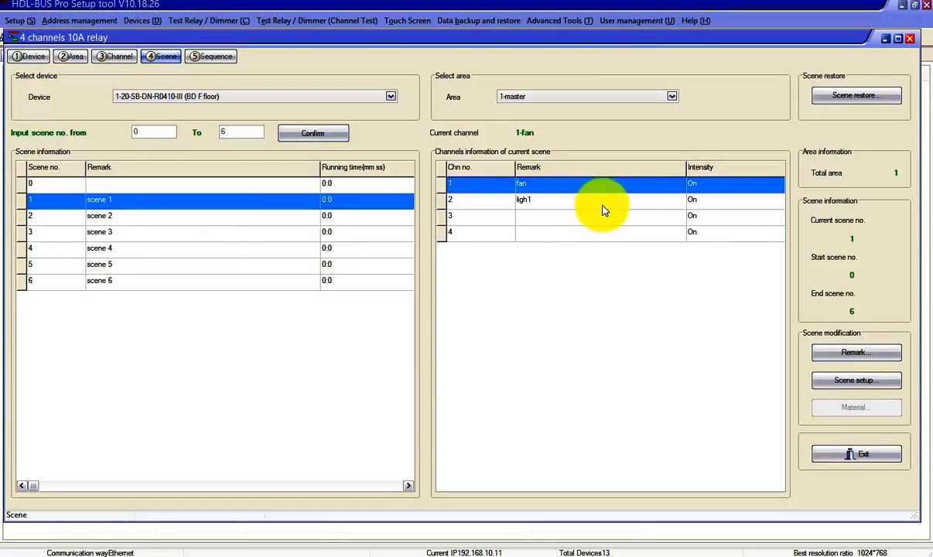
{"action": "double_click", "coordinate": [646, 188]}
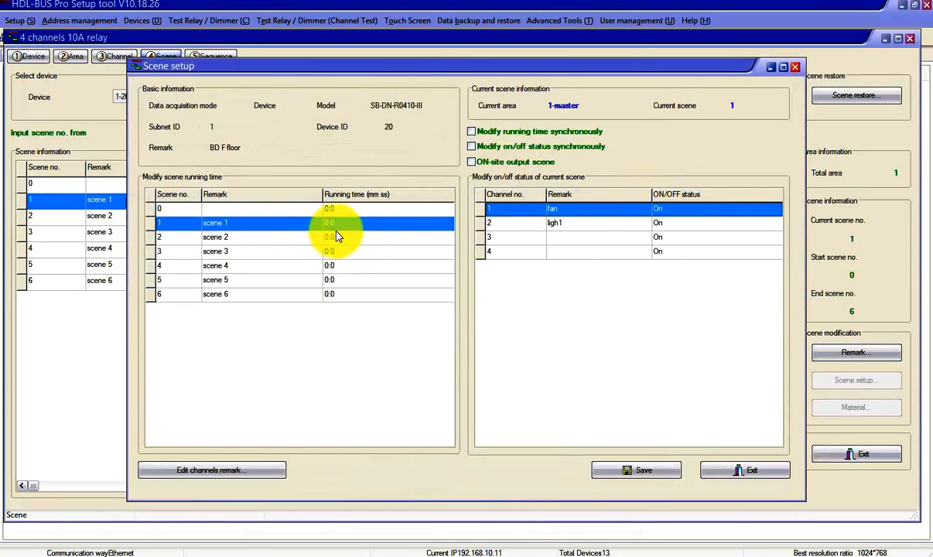
{"action": "left_click", "coordinate": [682, 225]}
{"action": "left_click", "coordinate": [674, 225]}
{"action": "left_click", "coordinate": [672, 235]}
{"action": "left_click", "coordinate": [672, 236]}
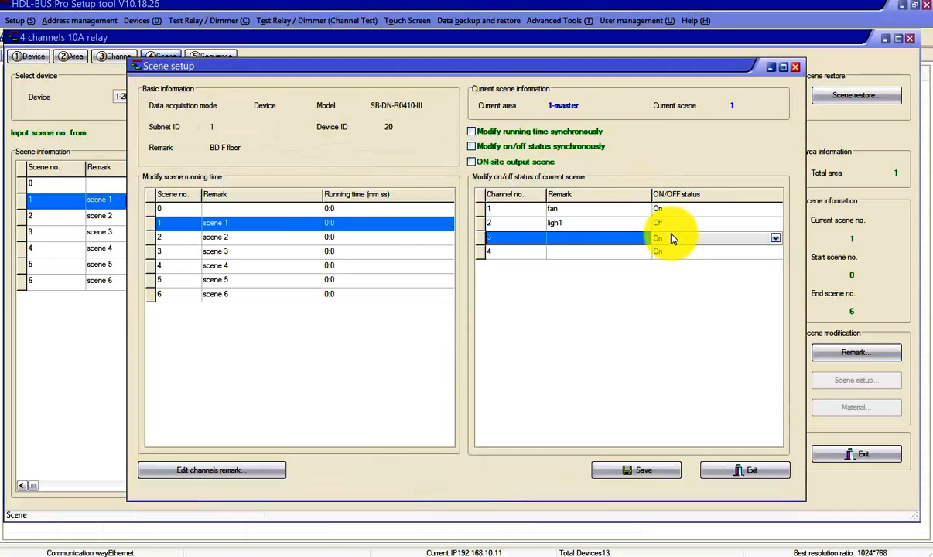
{"action": "left_click", "coordinate": [671, 237]}
{"action": "left_click", "coordinate": [669, 249]}
{"action": "left_click", "coordinate": [668, 250]}
{"action": "left_click", "coordinate": [668, 252]}
{"action": "left_click", "coordinate": [669, 264]}
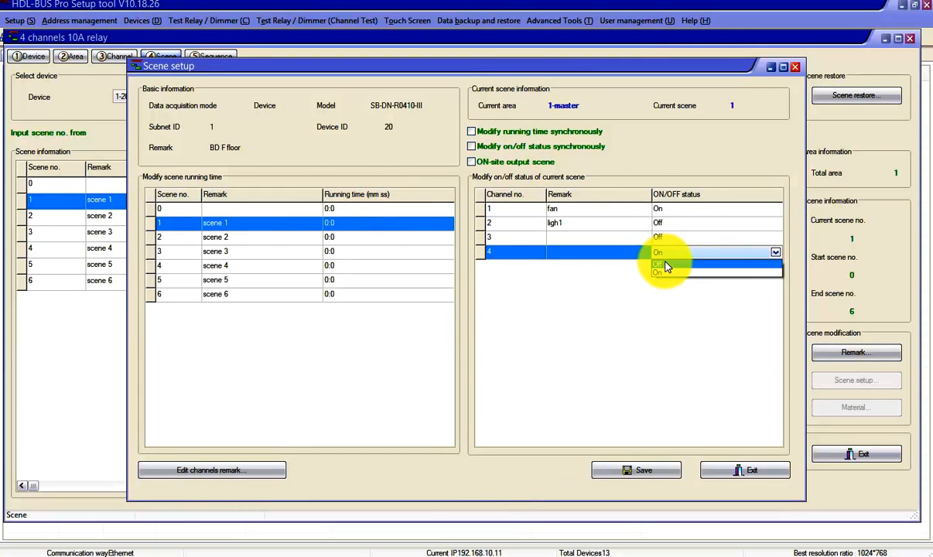
Step: Set the fan channel to Off and the ligh1 channel to On in scene 2
{"action": "left_click", "coordinate": [311, 240]}
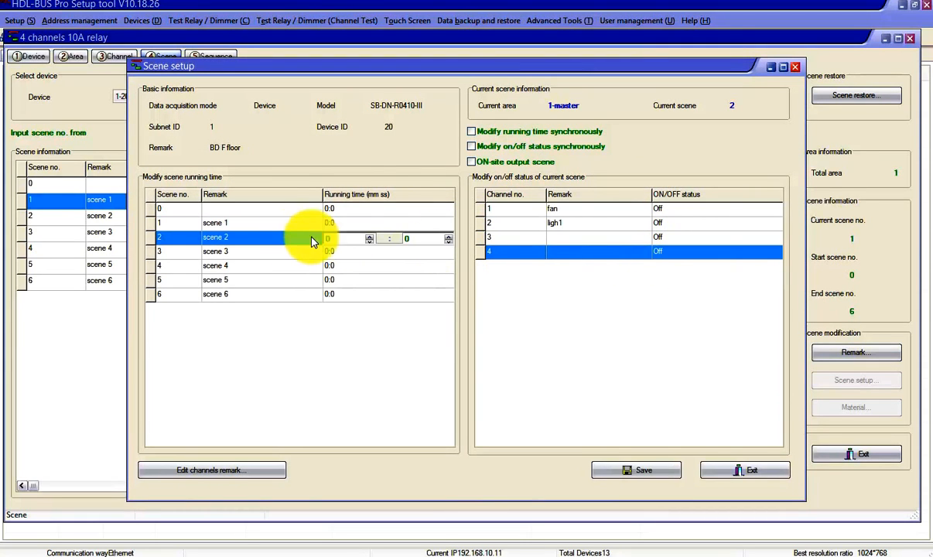
{"action": "left_click", "coordinate": [681, 212]}
{"action": "left_click", "coordinate": [678, 215]}
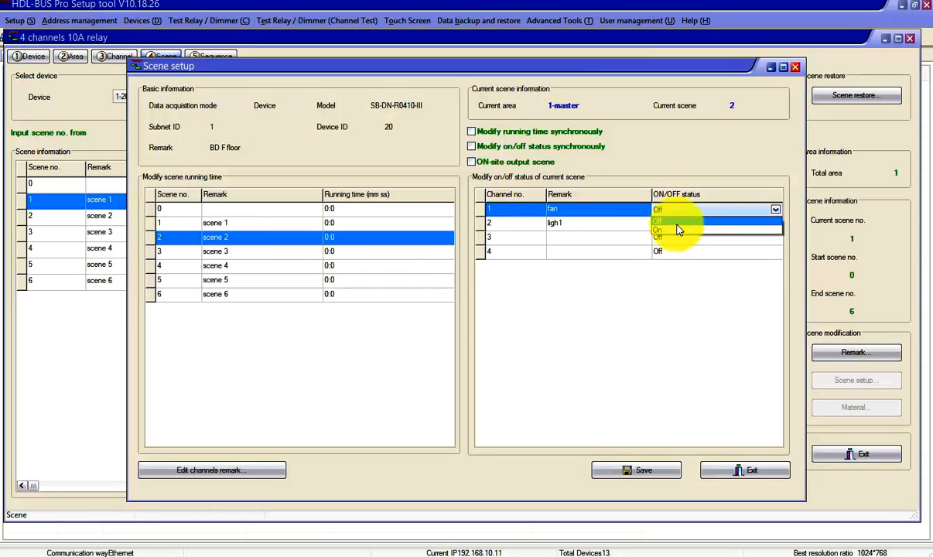
{"action": "left_click", "coordinate": [676, 228]}
{"action": "left_click", "coordinate": [675, 224]}
{"action": "left_click", "coordinate": [673, 224]}
{"action": "left_click", "coordinate": [663, 241]}
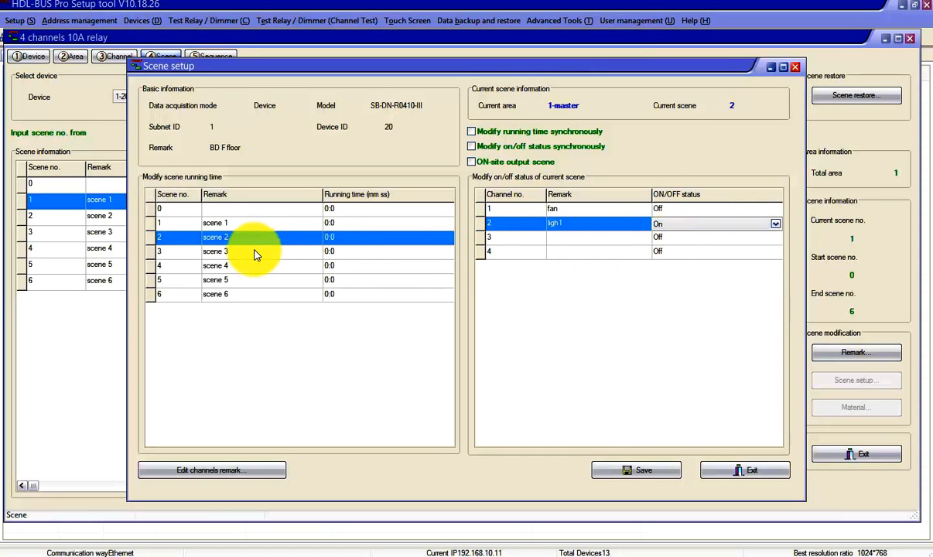
Step: Review the channel statuses of scenes 3 and 4 and save the scene setup
{"action": "left_click", "coordinate": [259, 252]}
{"action": "left_click", "coordinate": [679, 221]}
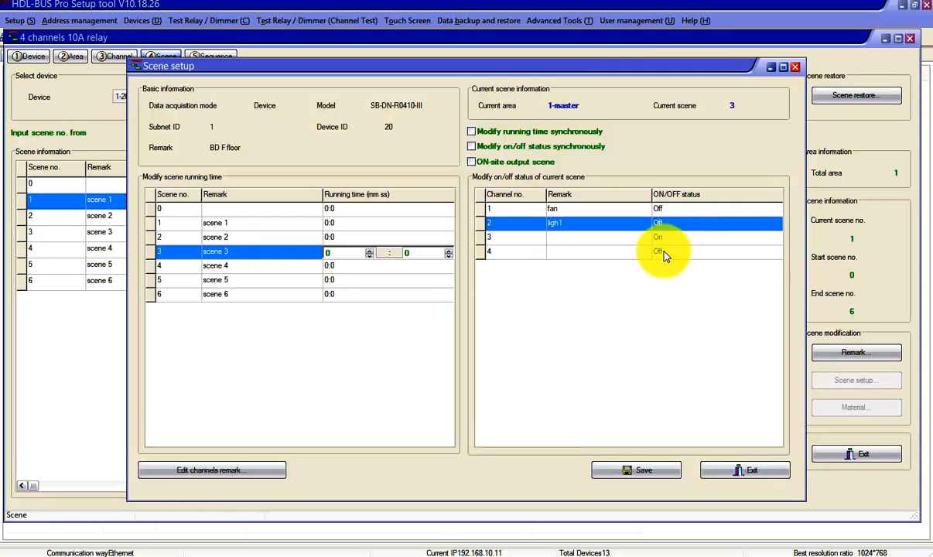
{"action": "left_click", "coordinate": [267, 266]}
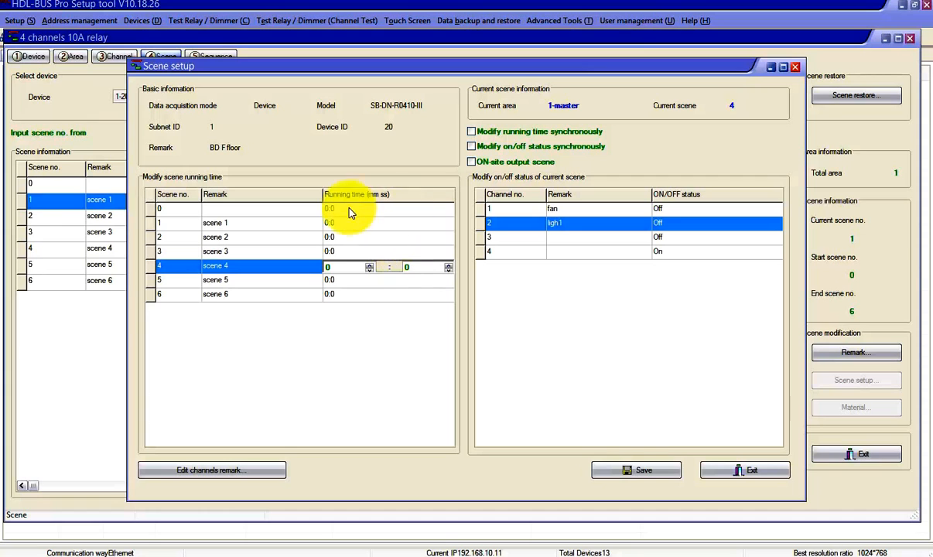
{"action": "left_click", "coordinate": [654, 469]}
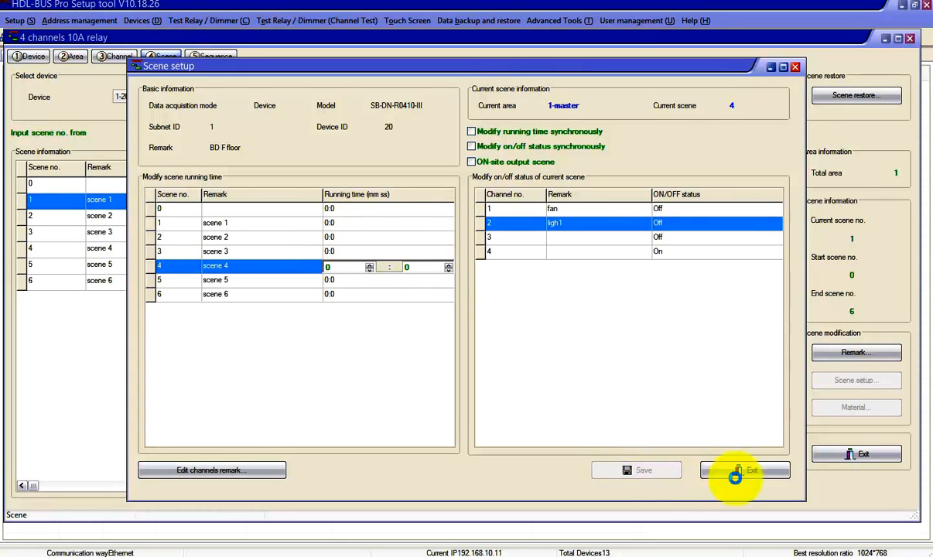
Step: Leave the scene setup and set the mode of the relay's sequence 1 to Forward mode
{"action": "left_click", "coordinate": [746, 476]}
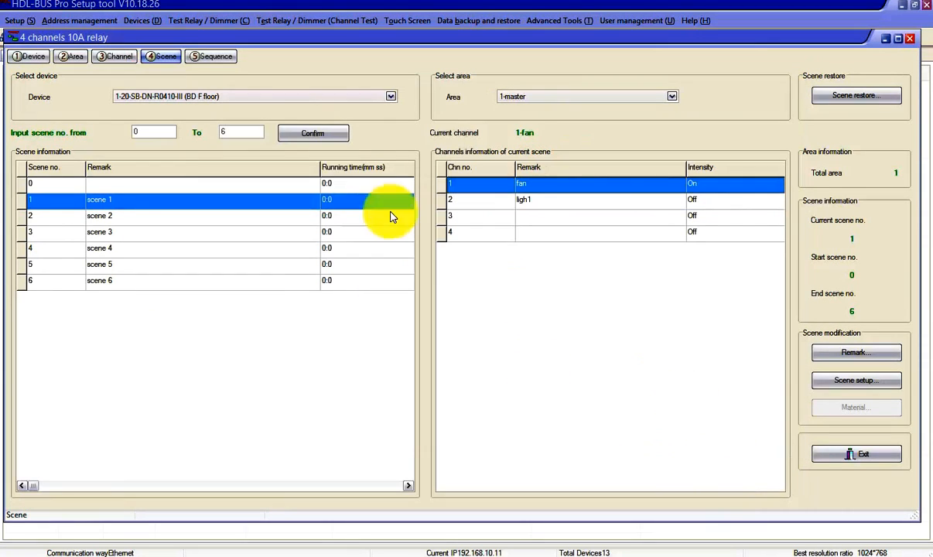
{"action": "left_click", "coordinate": [215, 57]}
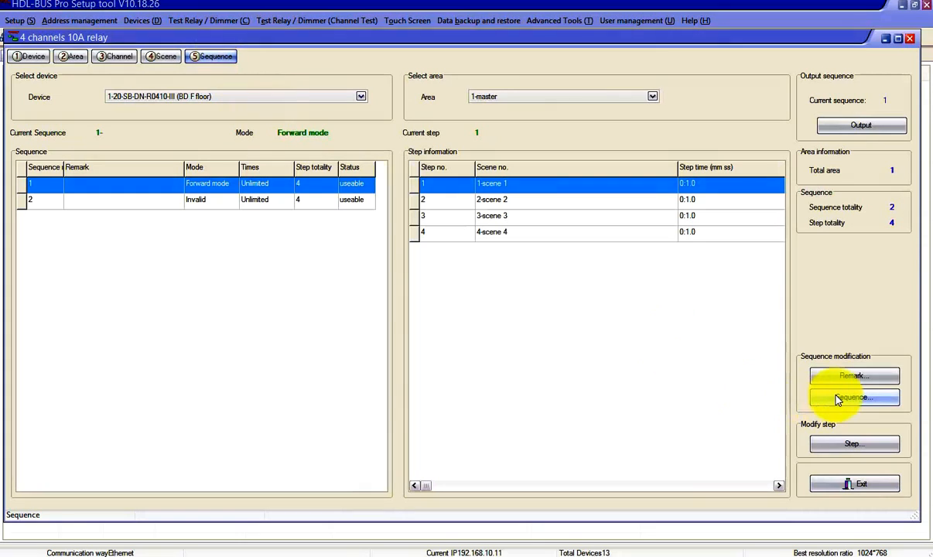
{"action": "left_click", "coordinate": [839, 397]}
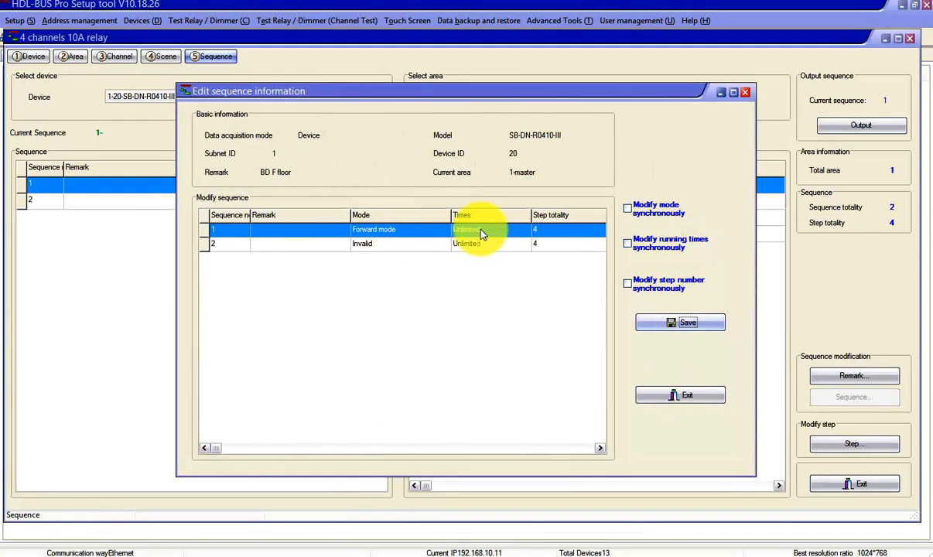
{"action": "left_click", "coordinate": [397, 231]}
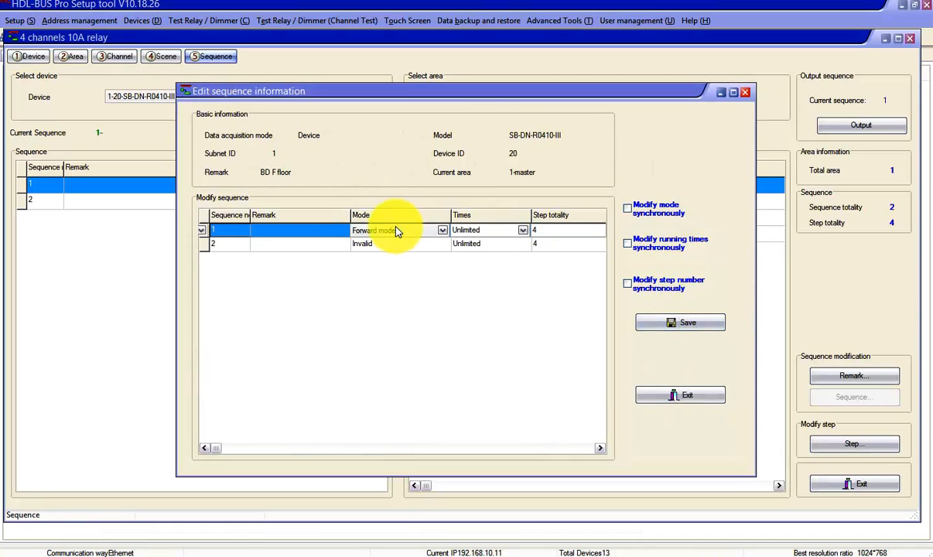
{"action": "left_click", "coordinate": [422, 232]}
{"action": "left_click", "coordinate": [421, 234]}
{"action": "left_click", "coordinate": [422, 233]}
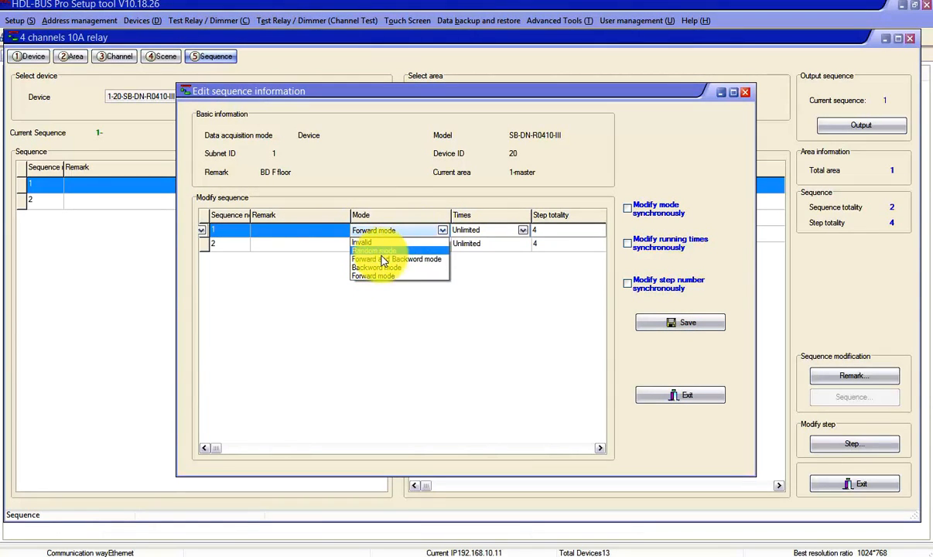
{"action": "left_click", "coordinate": [397, 277]}
Step: Set sequence 1 to run 2 times, save it and close the relay's settings
{"action": "left_click", "coordinate": [519, 230]}
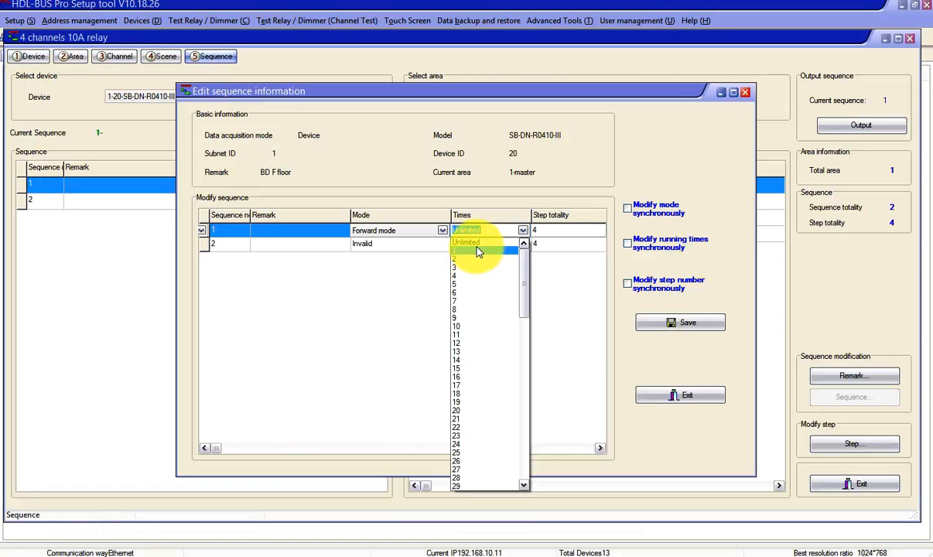
{"action": "left_click", "coordinate": [481, 260]}
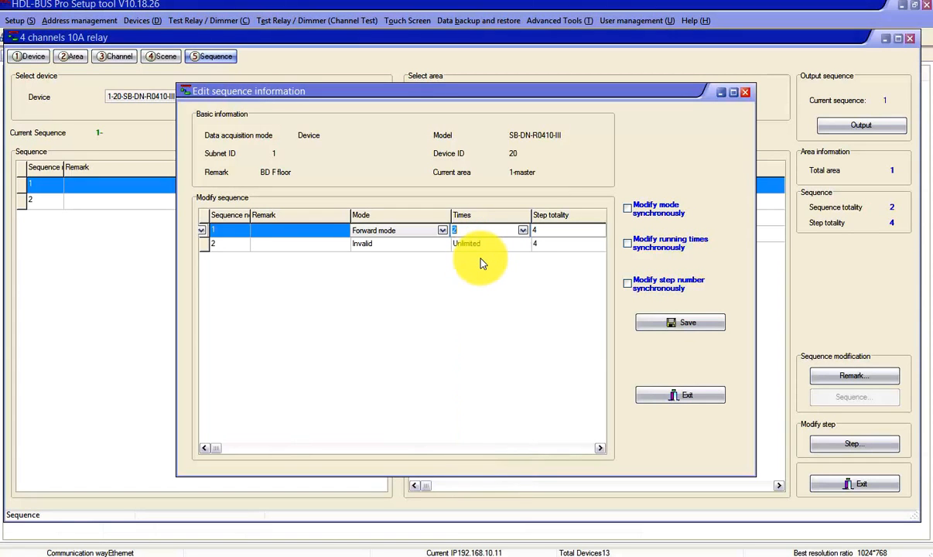
{"action": "left_click", "coordinate": [692, 328]}
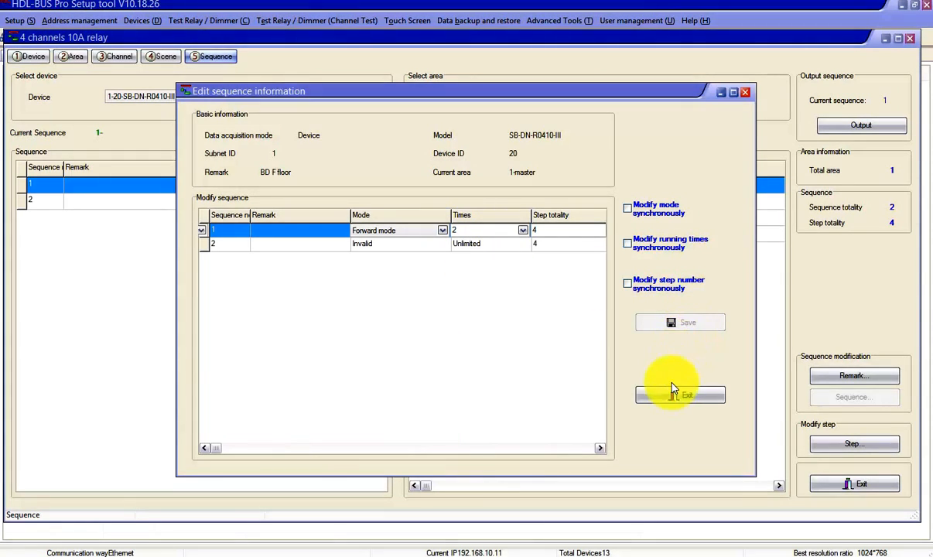
{"action": "left_click", "coordinate": [672, 389]}
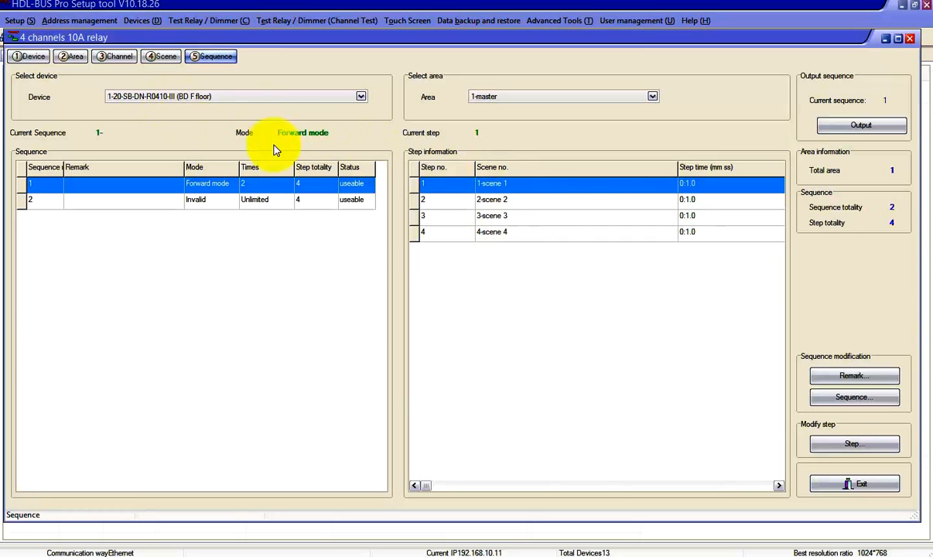
{"action": "left_click", "coordinate": [910, 39]}
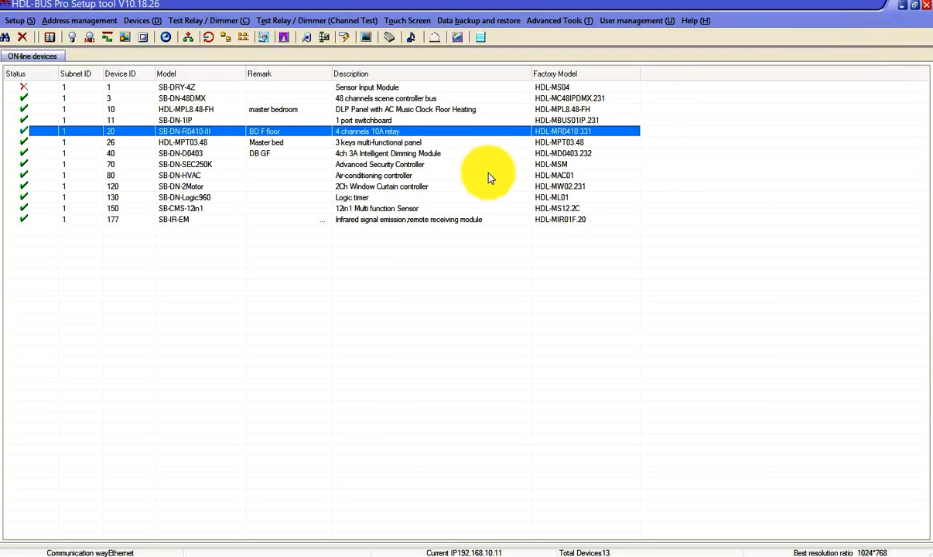
Step: Open the key assignment settings of the 3 keys multi-functional panel
{"action": "left_click", "coordinate": [368, 144]}
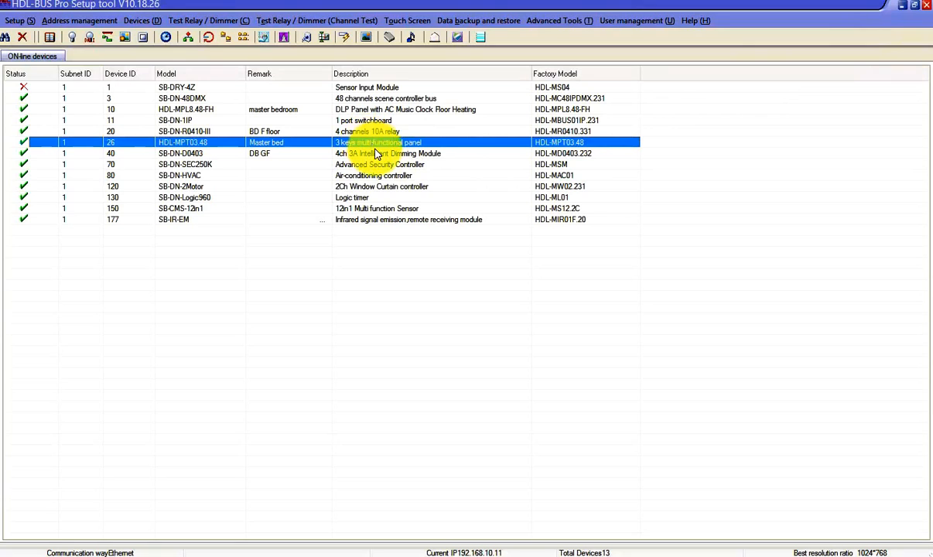
{"action": "double_click", "coordinate": [366, 147]}
{"action": "left_click", "coordinate": [97, 40]}
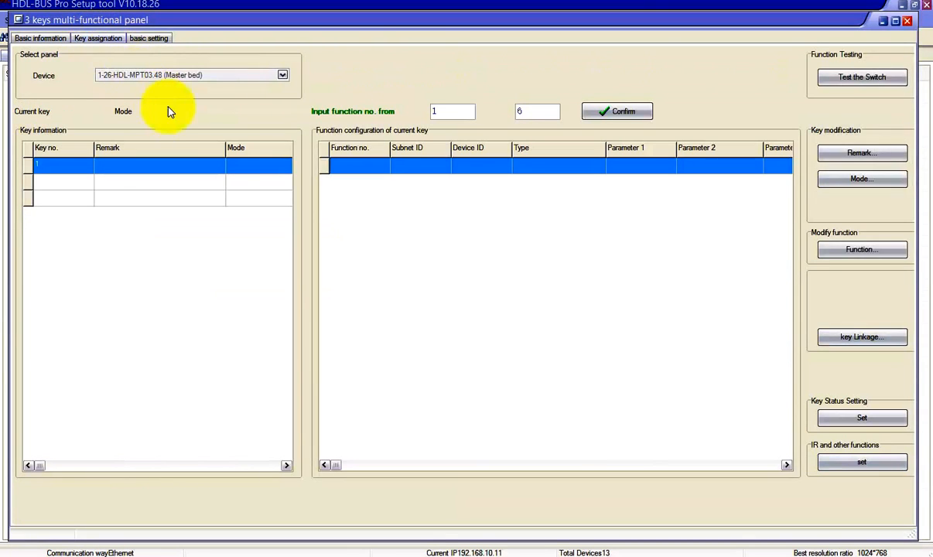
Step: Change the function type of the panel's key 1 (Spot light) to Sequence and save the key configuration
{"action": "left_click", "coordinate": [494, 163]}
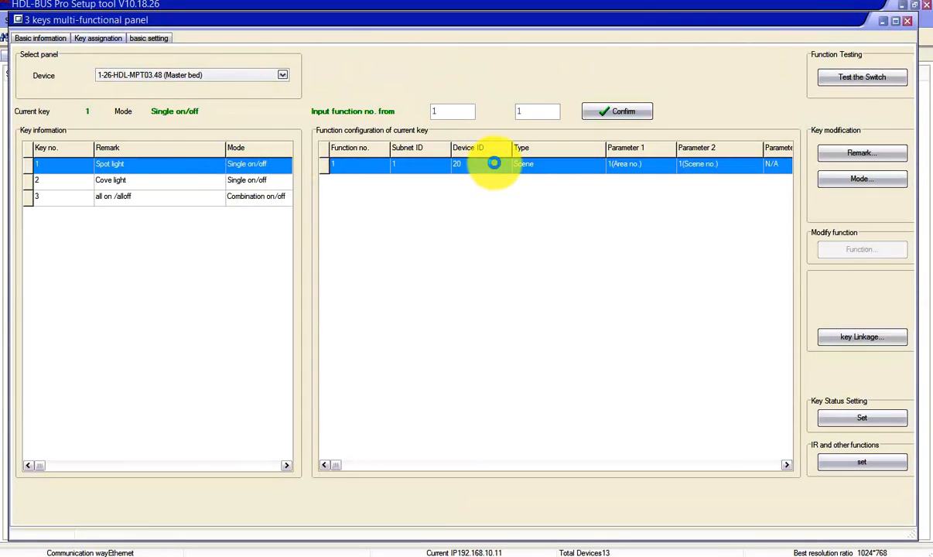
{"action": "left_click", "coordinate": [368, 229]}
{"action": "left_click", "coordinate": [370, 234]}
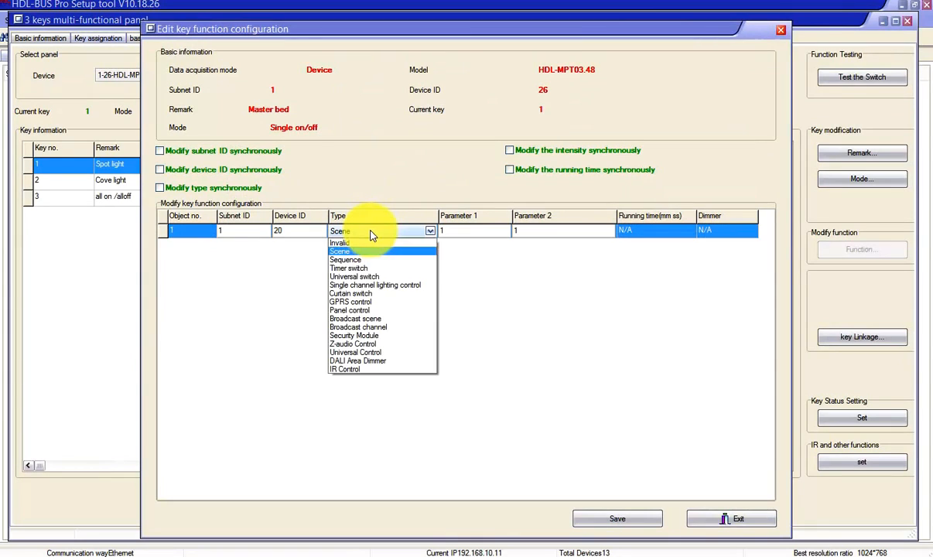
{"action": "left_click", "coordinate": [360, 259]}
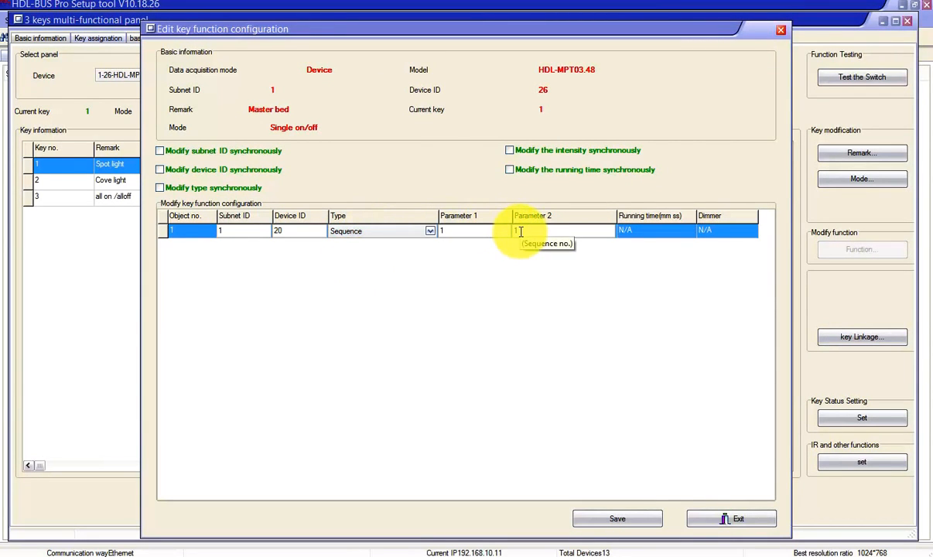
{"action": "left_click", "coordinate": [622, 518]}
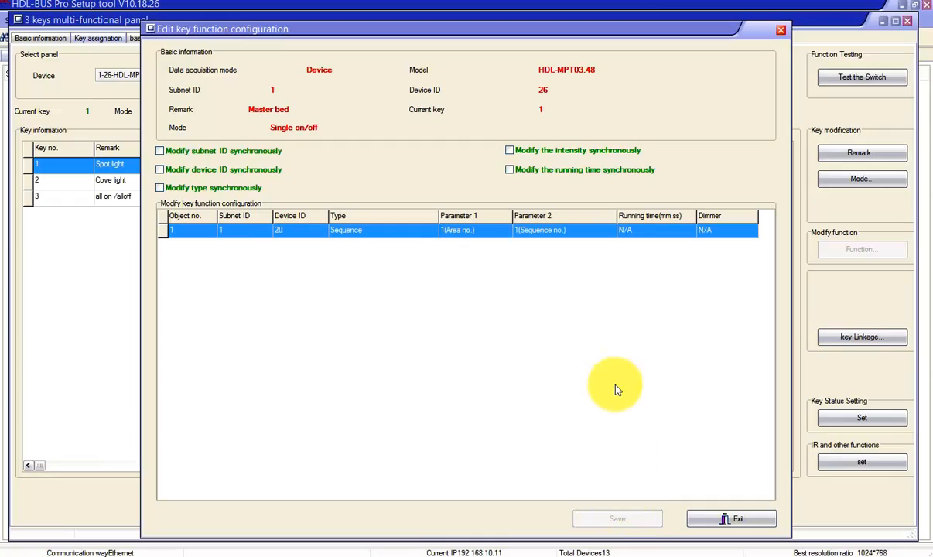
{"action": "left_click", "coordinate": [727, 518]}
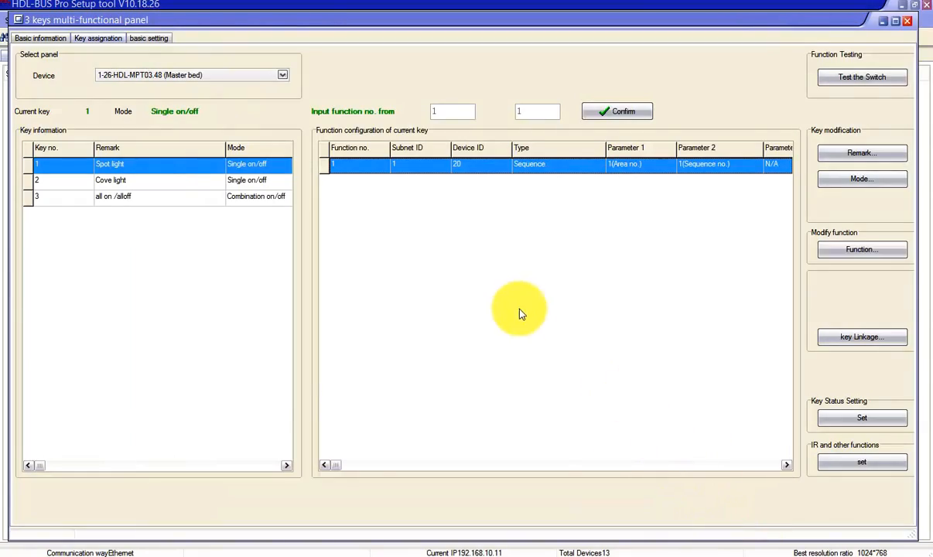